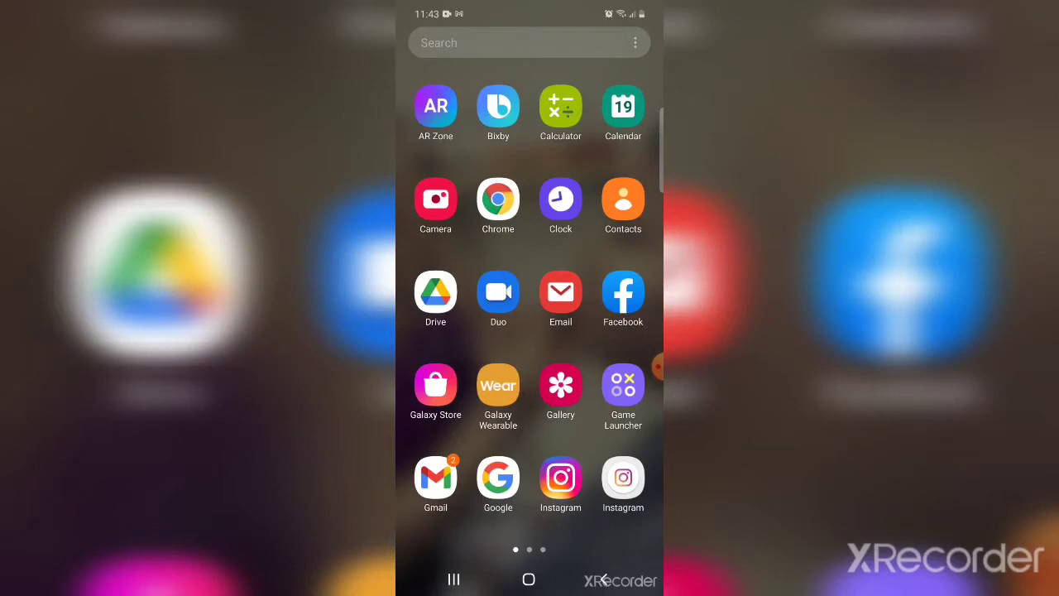
Step: Swipe through the launcher's app pages and return to page 1 to find the Google app
{"action": "left_click_drag", "start_coordinate": [613, 314], "coordinate": [447, 315]}
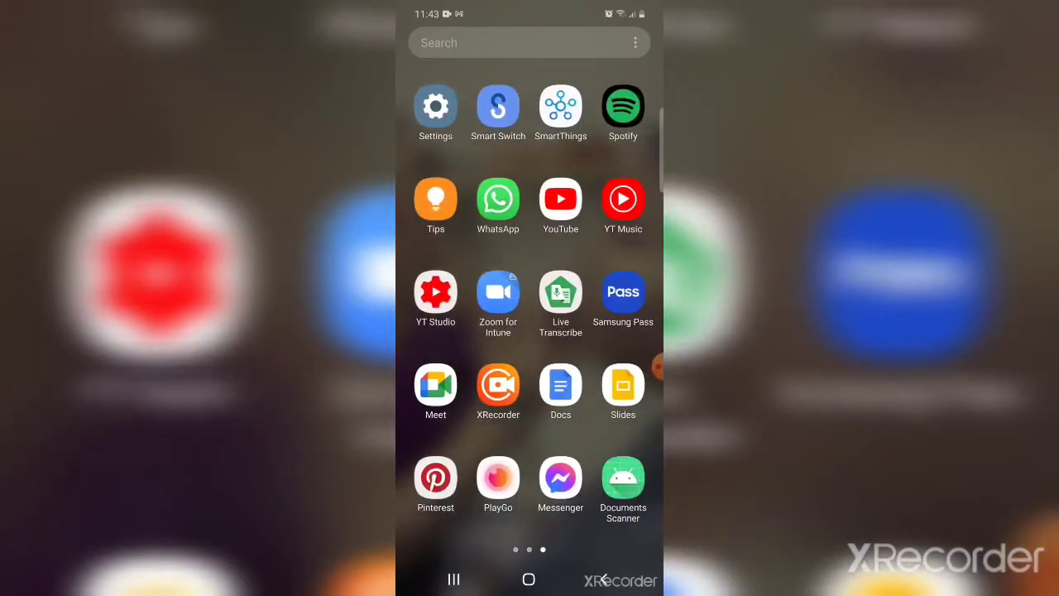
{"action": "left_click_drag", "start_coordinate": [447, 315], "coordinate": [613, 314]}
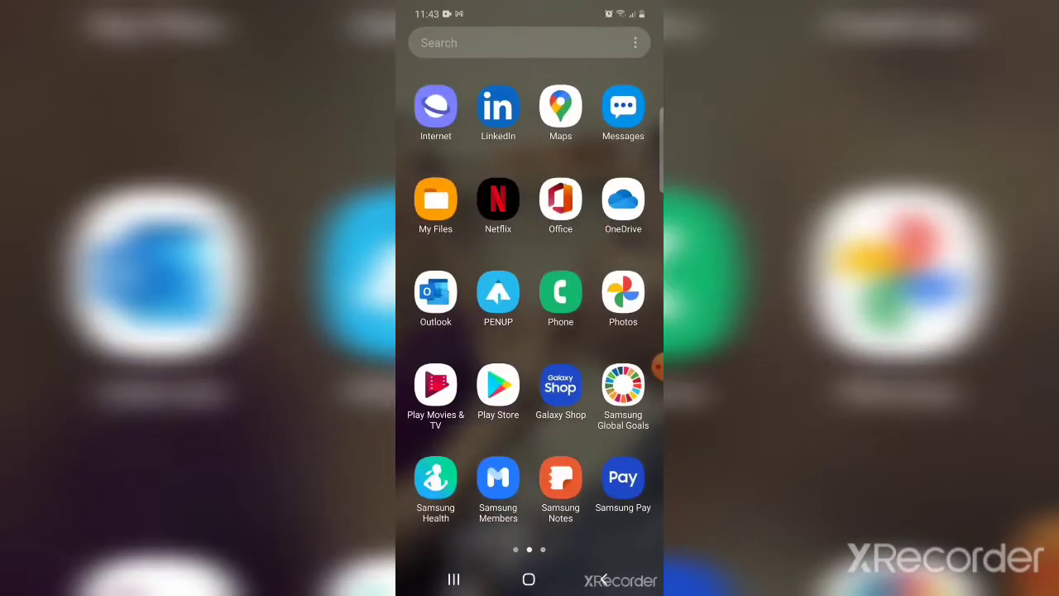
{"action": "left_click_drag", "start_coordinate": [447, 314], "coordinate": [612, 314]}
Step: Search Google for 'camscanner' and scroll the results to the CamScanner Google Play card
{"action": "left_click", "coordinate": [499, 477]}
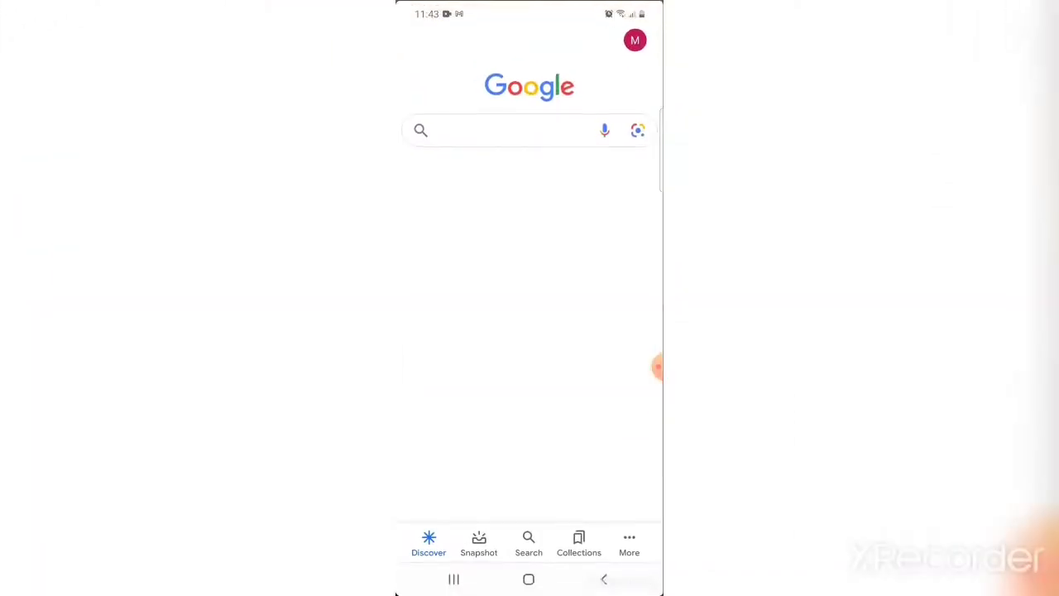
{"action": "left_click", "coordinate": [496, 127]}
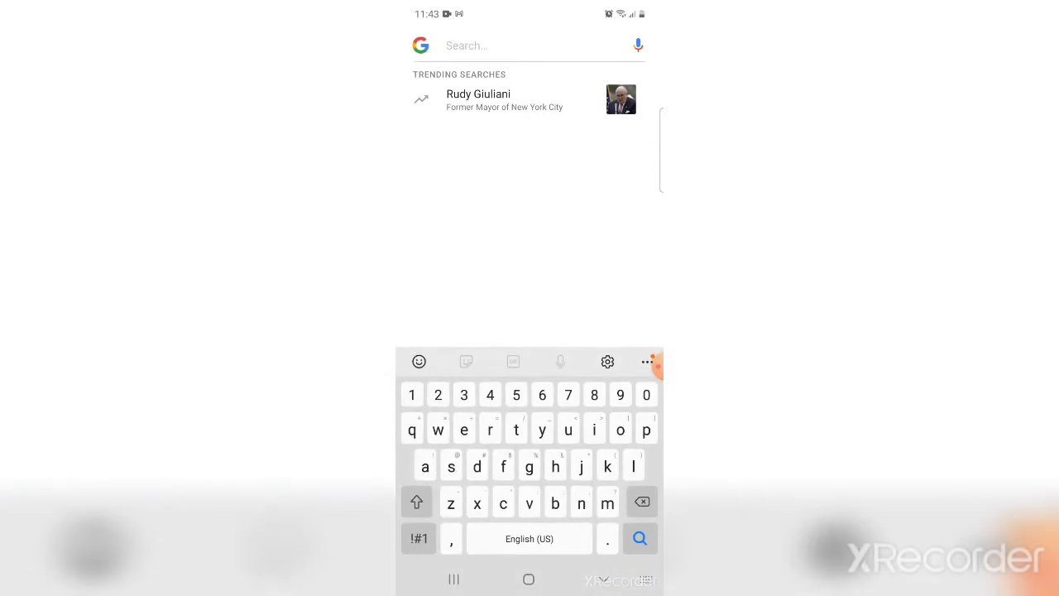
{"action": "type", "text": "ca"}
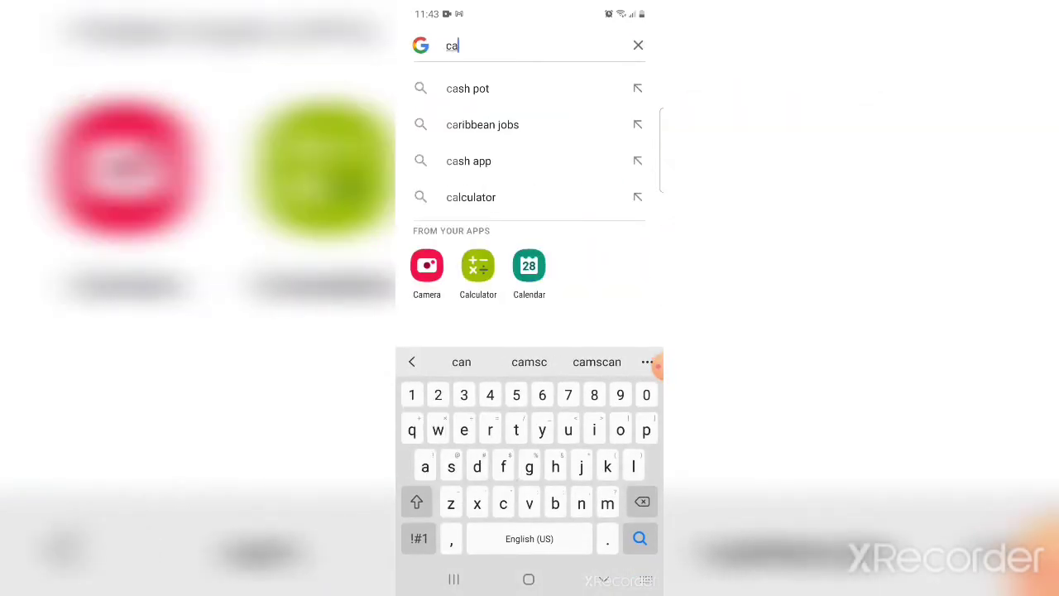
{"action": "type", "text": "ms"}
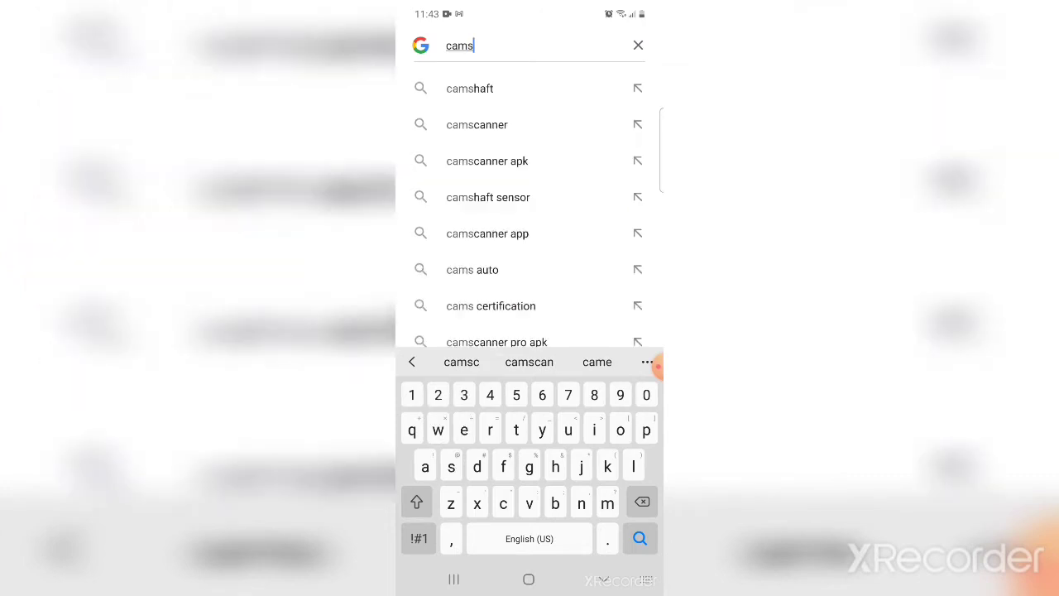
{"action": "type", "text": "c"}
{"action": "left_click", "coordinate": [477, 87]}
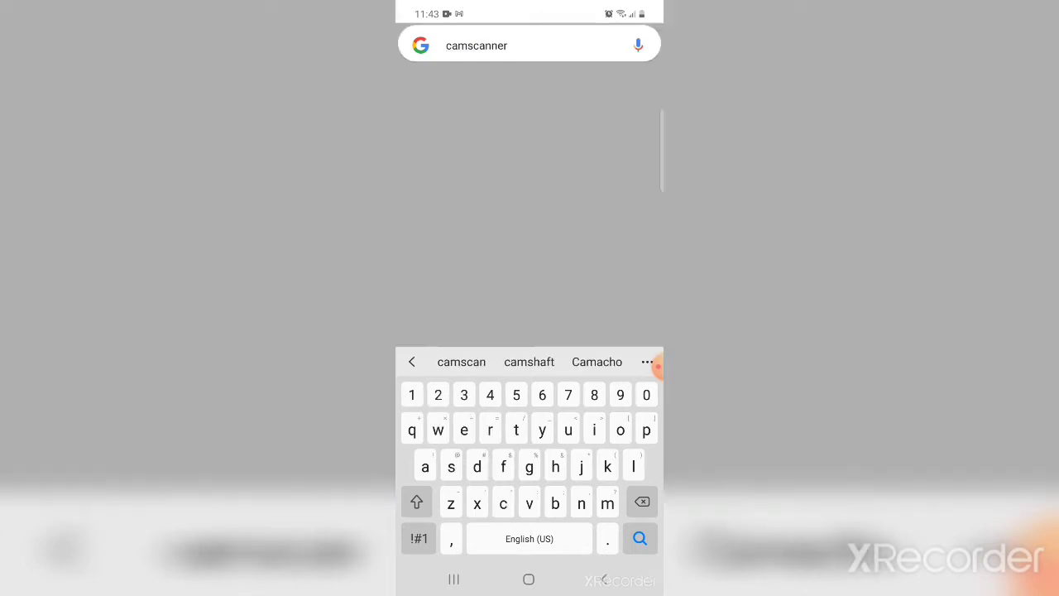
{"action": "scroll", "coordinate": [529, 290], "scroll_direction": "down", "scroll_amount": 2}
{"action": "scroll", "coordinate": [529, 298], "scroll_direction": "down", "scroll_amount": 3}
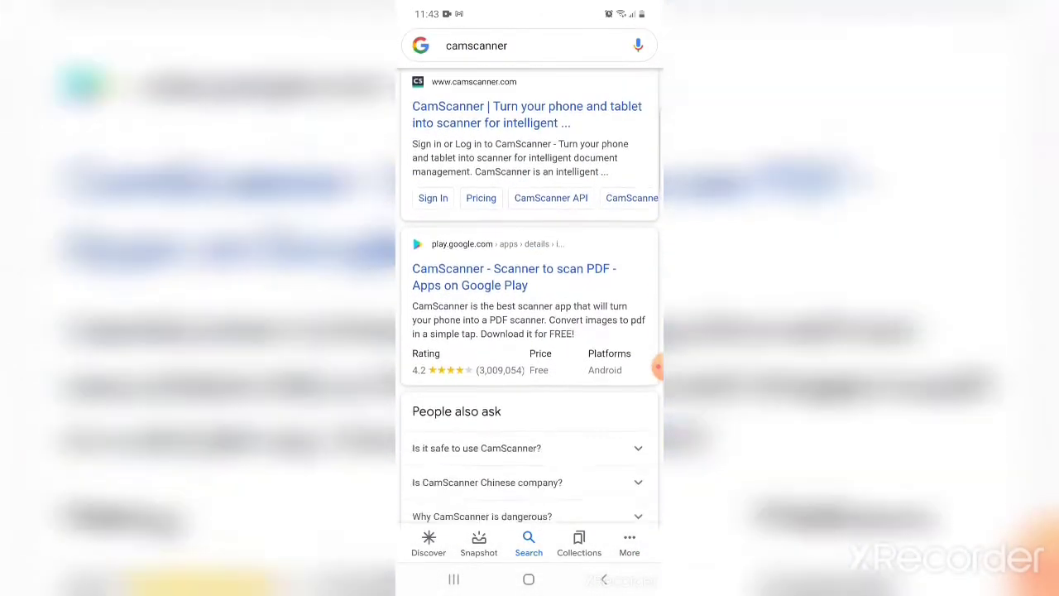
{"action": "scroll", "coordinate": [530, 297], "scroll_direction": "up", "scroll_amount": 3}
{"action": "scroll", "coordinate": [529, 298], "scroll_direction": "up", "scroll_amount": 1}
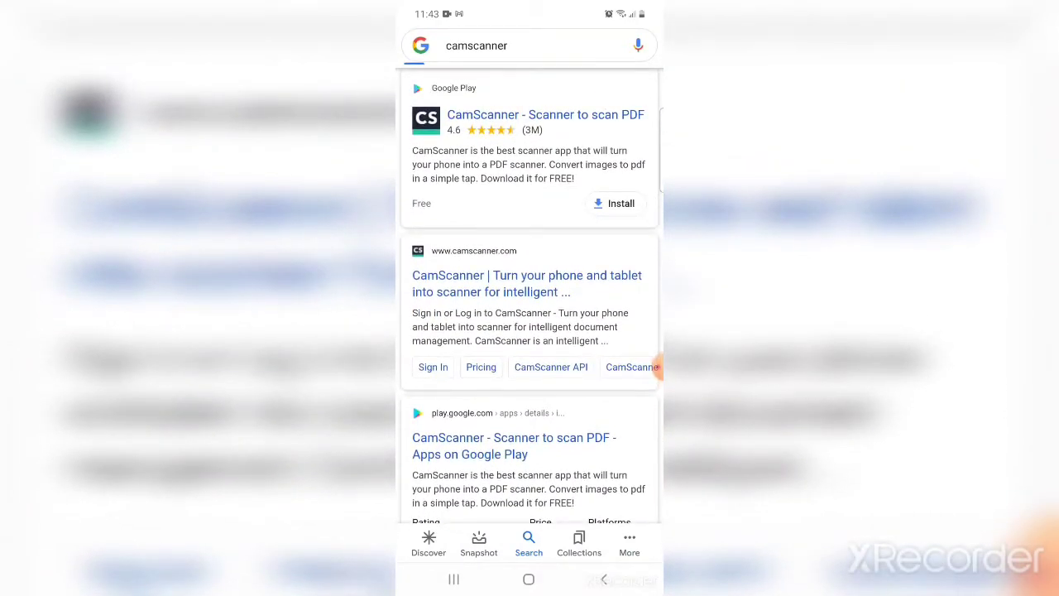
Step: Install CamScanner from its Google Play listing and launch it once installed
{"action": "left_click", "coordinate": [528, 283]}
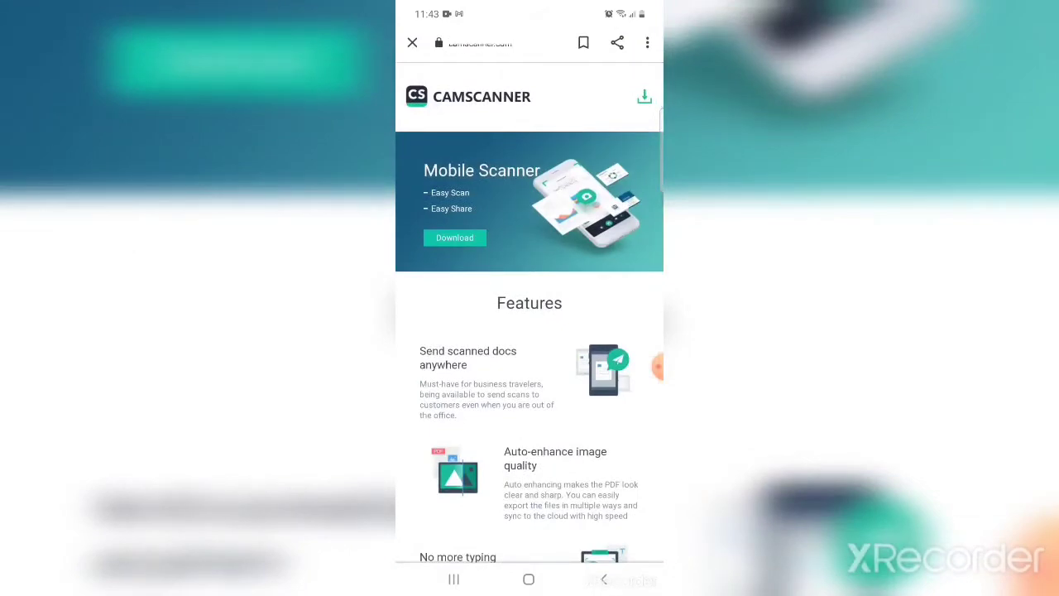
{"action": "left_click", "coordinate": [644, 97]}
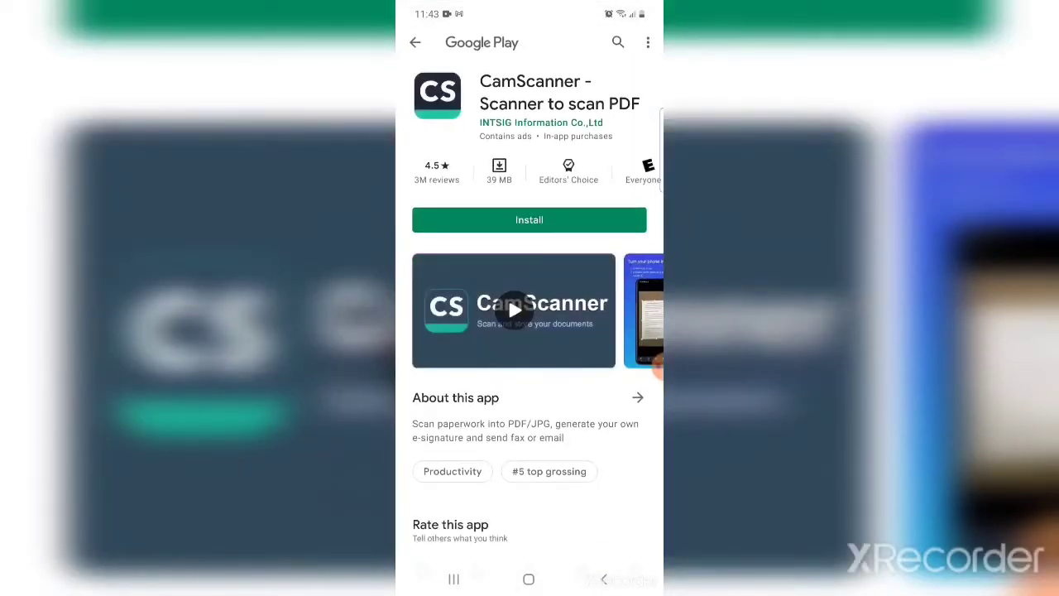
{"action": "left_click", "coordinate": [529, 219]}
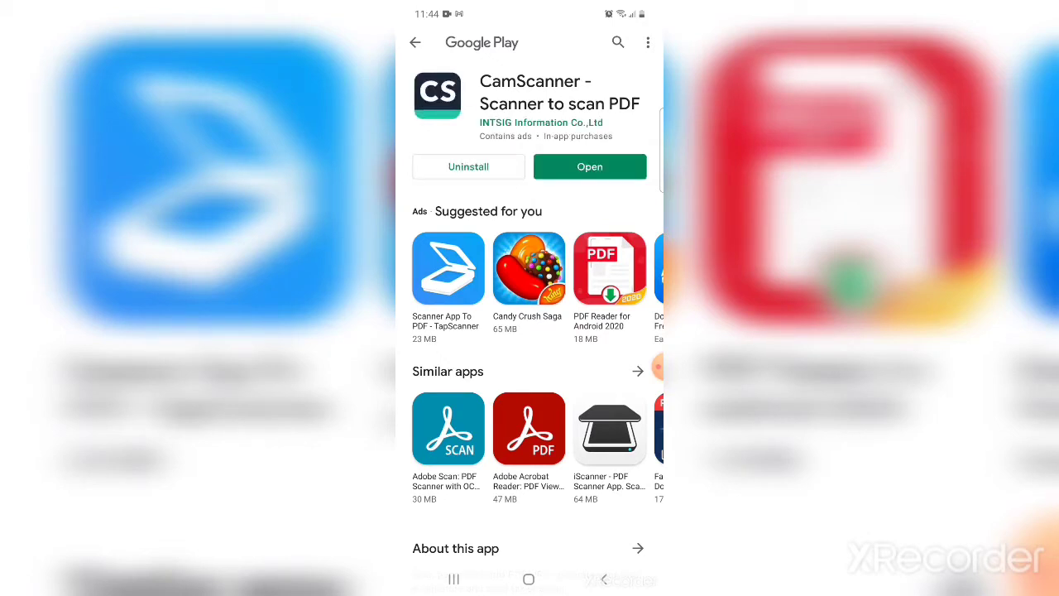
{"action": "left_click", "coordinate": [590, 167]}
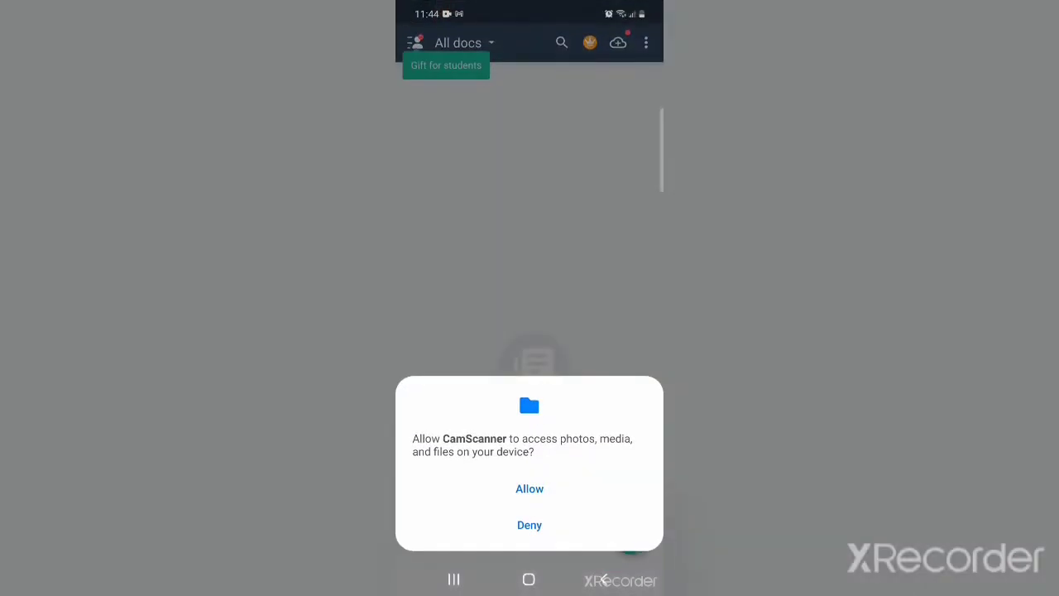
Step: Allow storage and camera access, dismiss the Premium and Smart scan popups, and start the camera
{"action": "left_click", "coordinate": [530, 487]}
{"action": "left_click", "coordinate": [529, 463]}
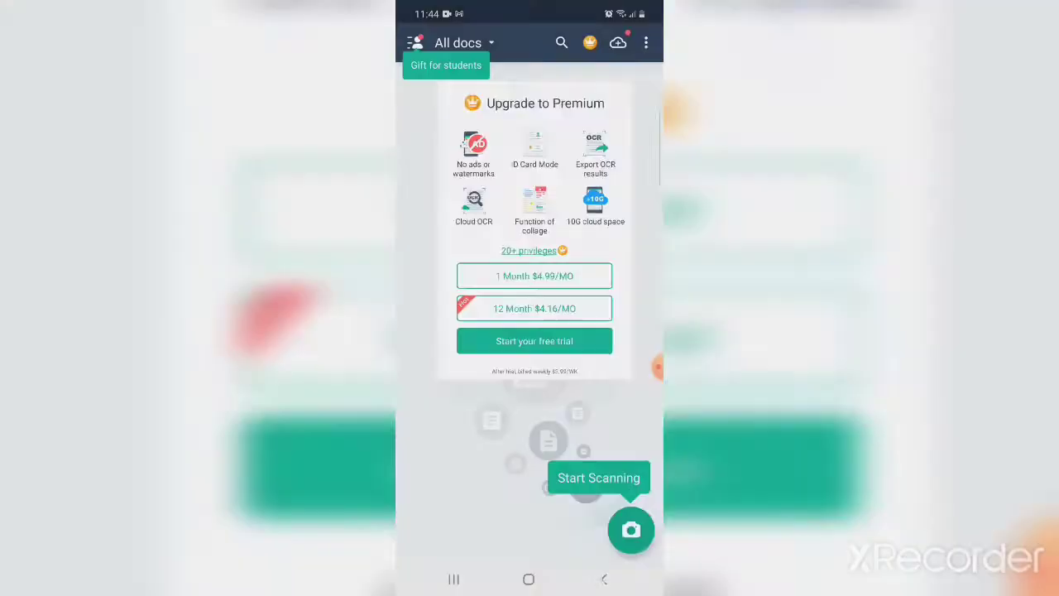
{"action": "left_click", "coordinate": [631, 530]}
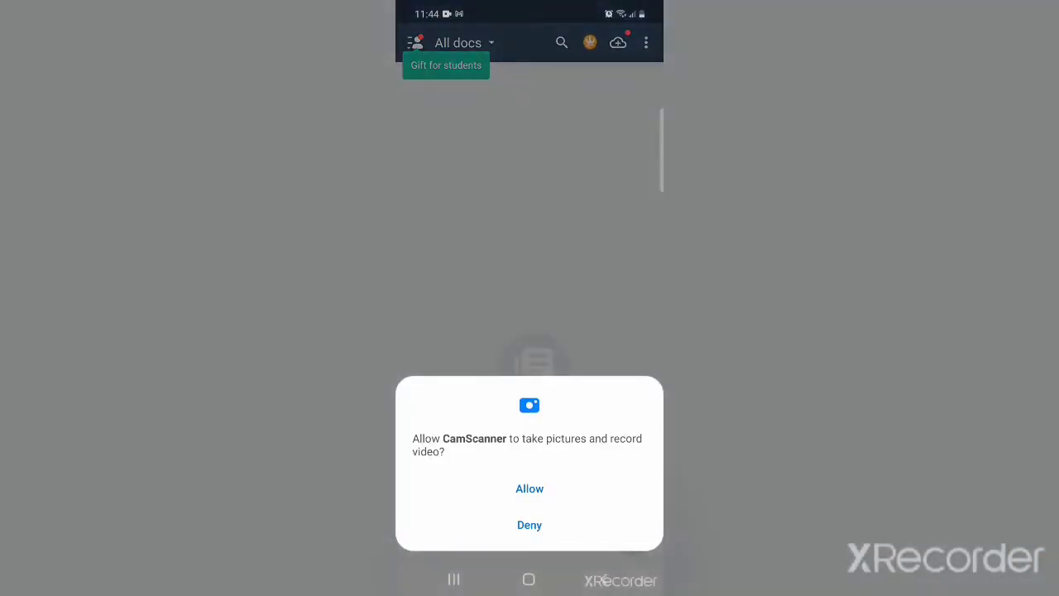
{"action": "left_click", "coordinate": [530, 489]}
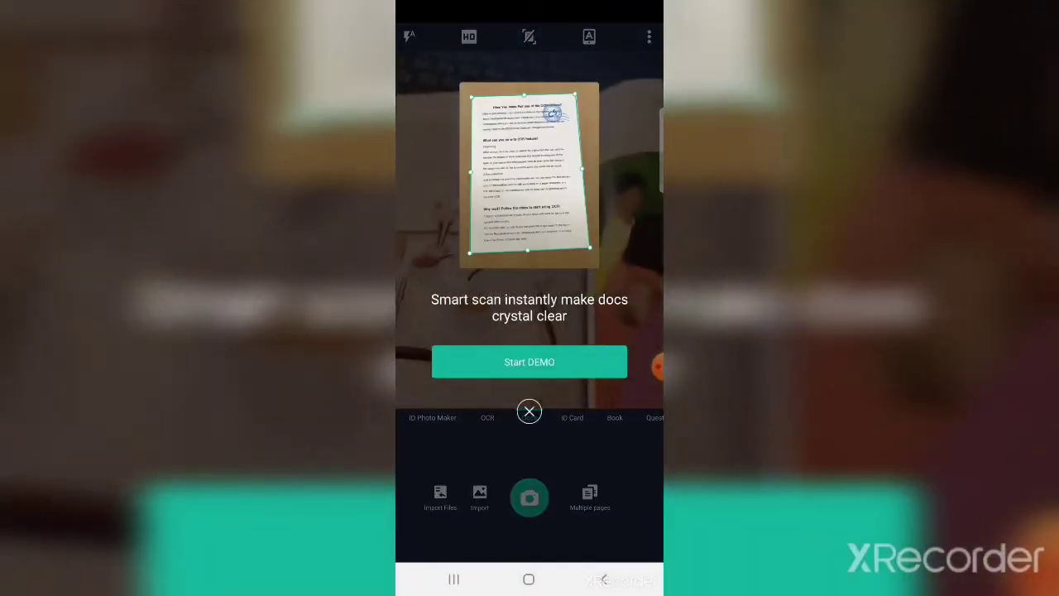
{"action": "left_click", "coordinate": [529, 412]}
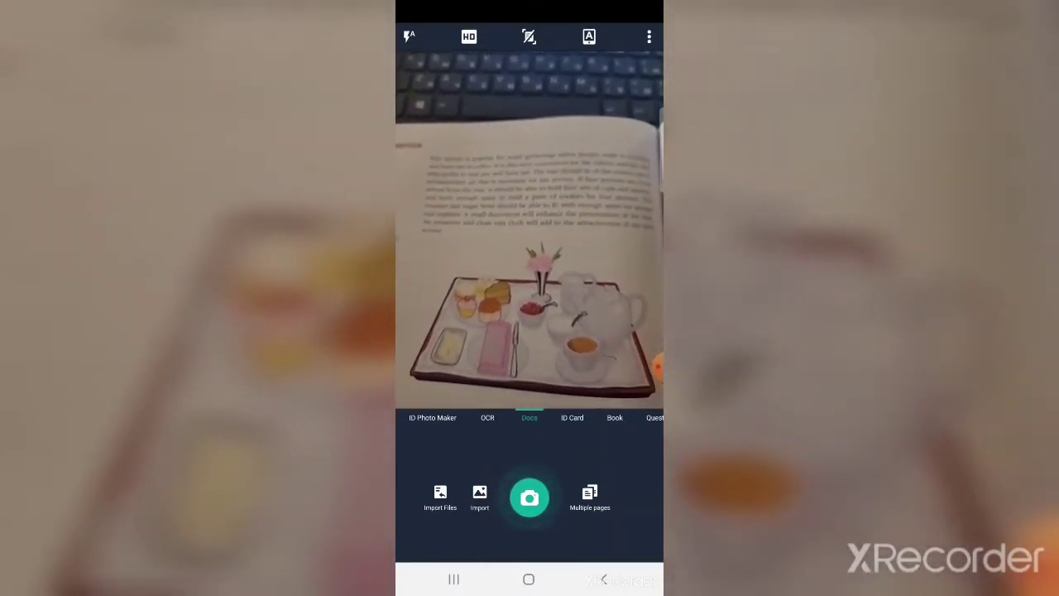
Step: Capture the cookbook page and stretch the crop to the page's top and bottom edges
{"action": "left_click", "coordinate": [530, 498]}
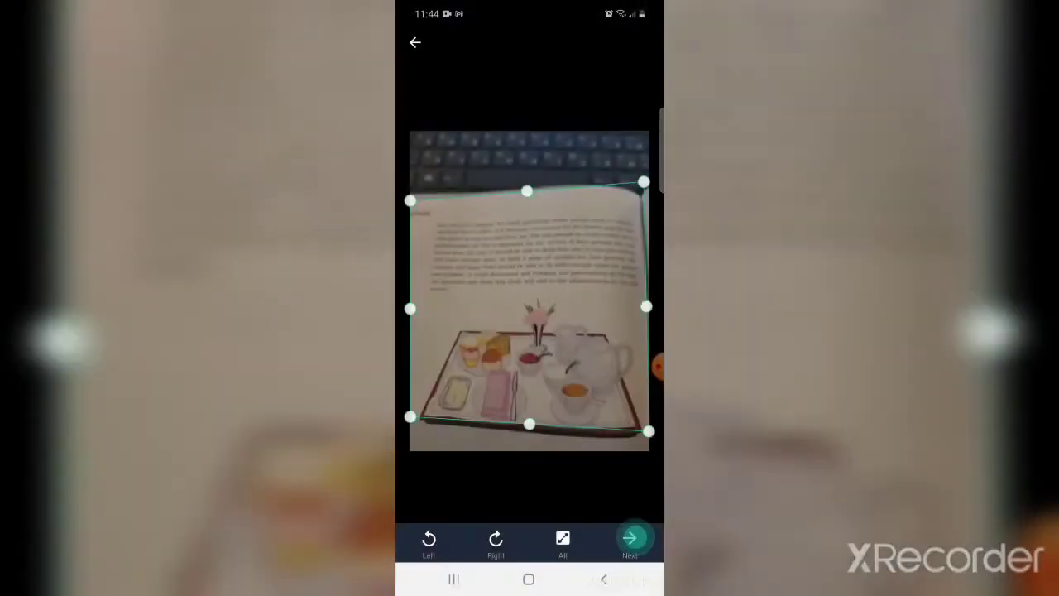
{"action": "left_click", "coordinate": [630, 538]}
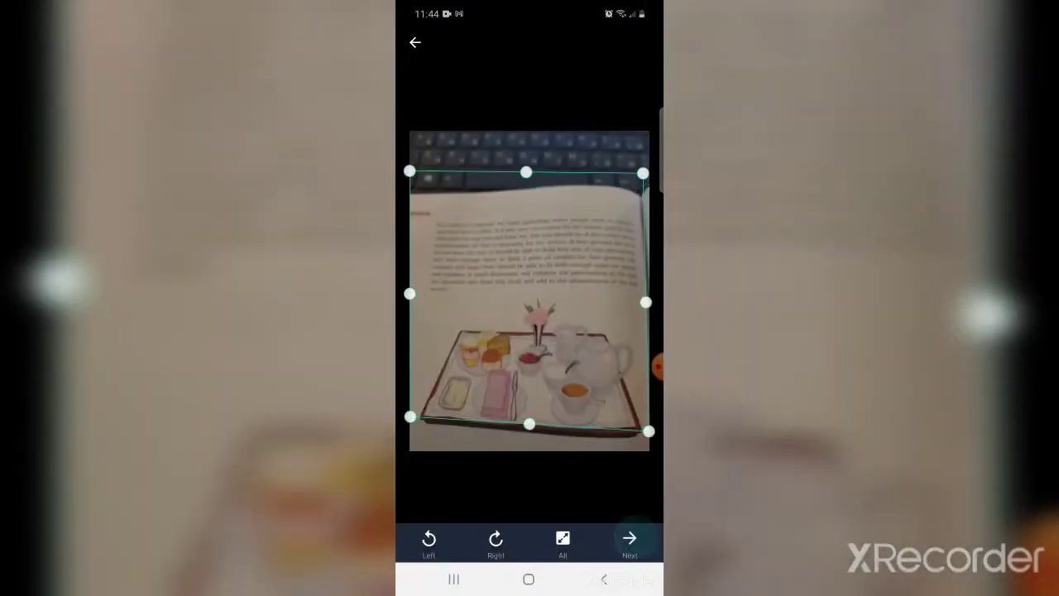
{"action": "left_click", "coordinate": [631, 538]}
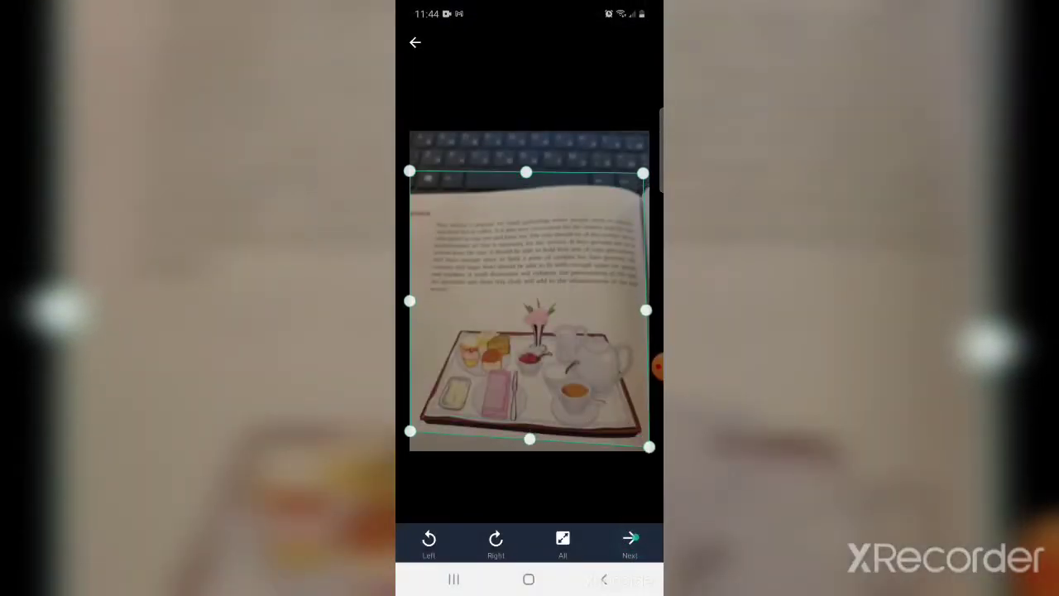
{"action": "left_click", "coordinate": [630, 538]}
Step: Readjust and apply the crop, enhance with Magic Color, and save it as page 01
{"action": "left_click", "coordinate": [632, 539]}
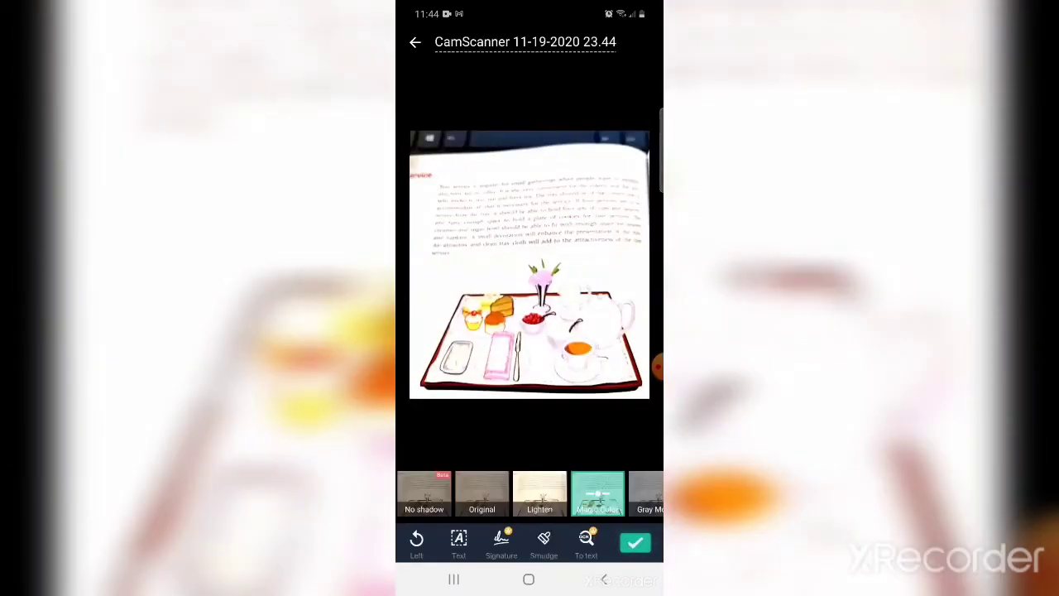
{"action": "left_click", "coordinate": [634, 542]}
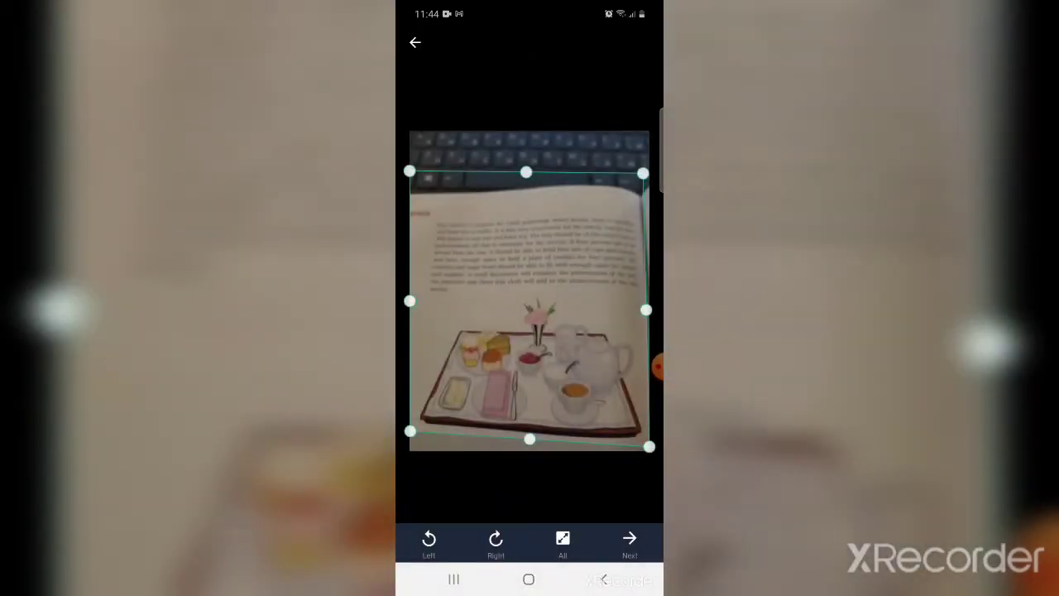
{"action": "left_click", "coordinate": [629, 544]}
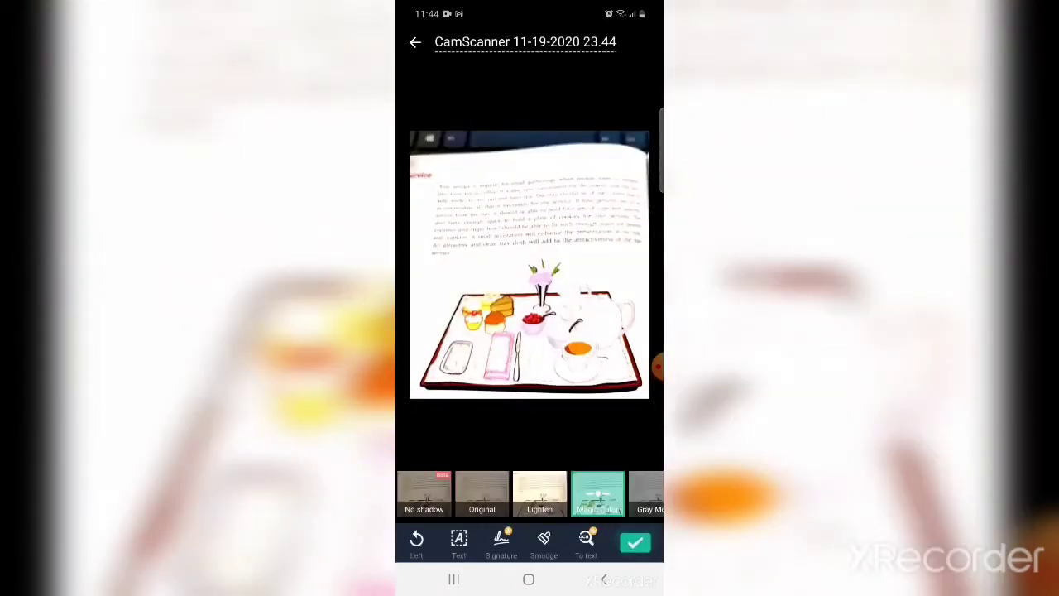
{"action": "left_click", "coordinate": [635, 542]}
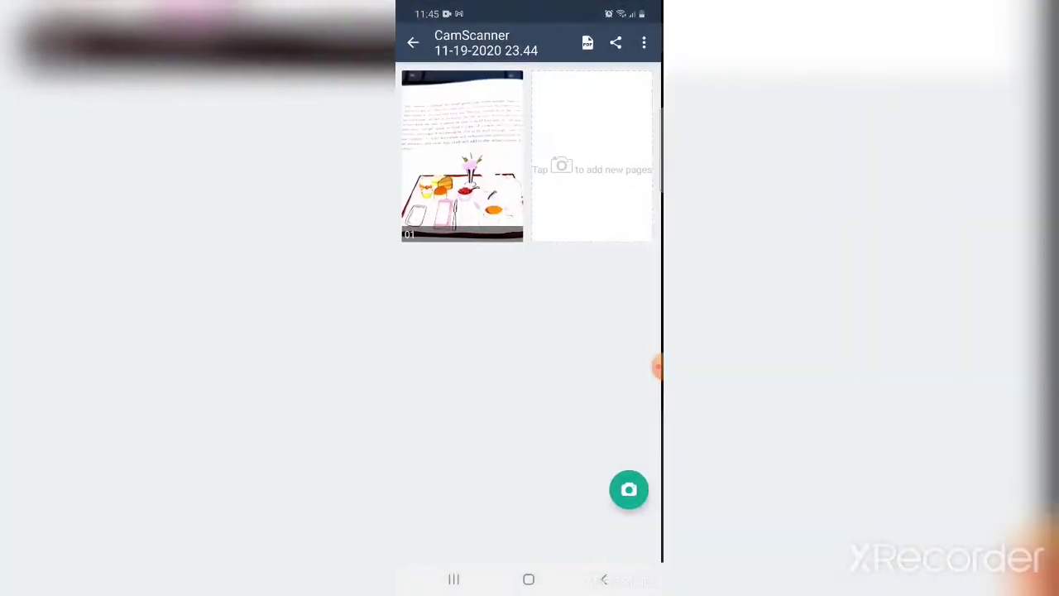
Step: Capture, crop and save the Eating outdoors page as the second page
{"action": "left_click", "coordinate": [631, 489]}
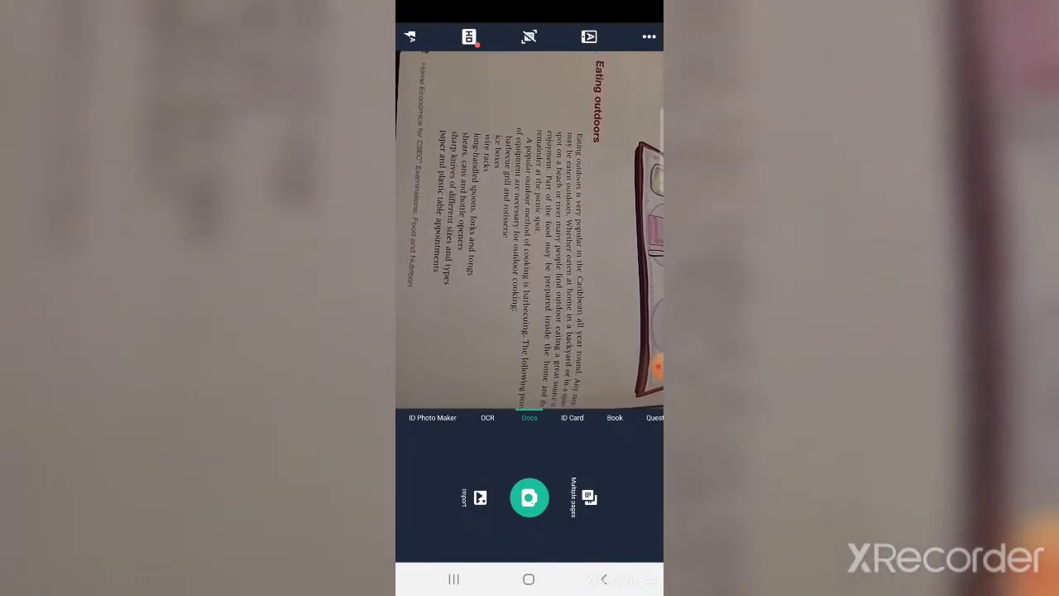
{"action": "left_click", "coordinate": [528, 497]}
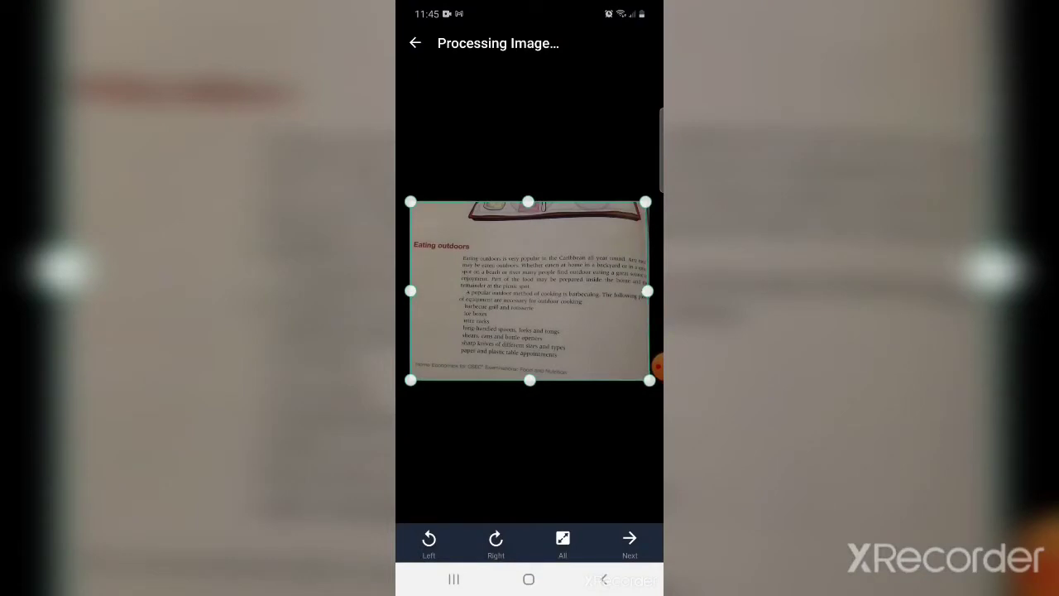
{"action": "left_click", "coordinate": [630, 542]}
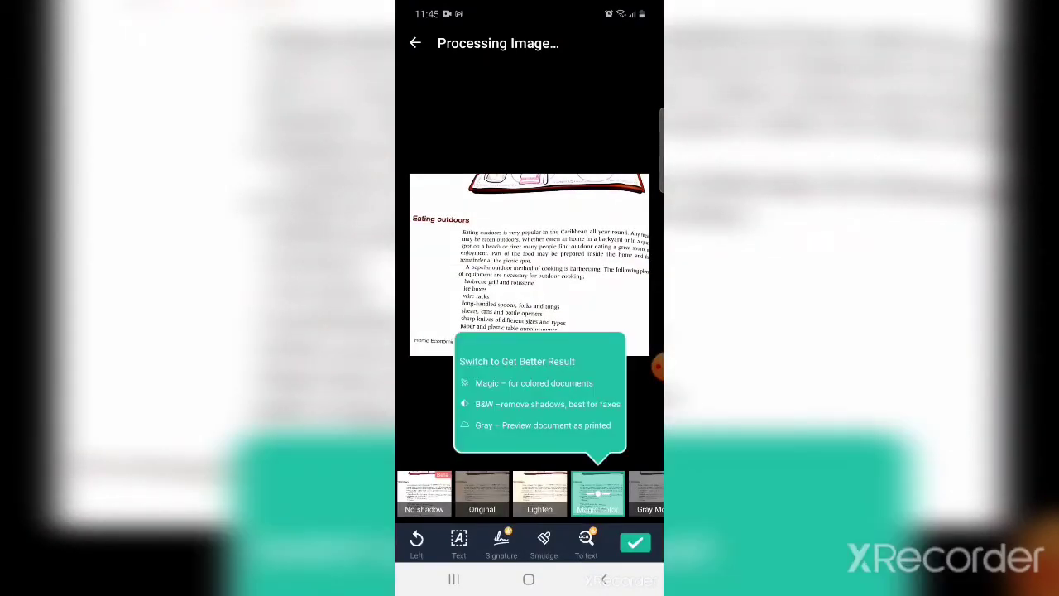
{"action": "left_click", "coordinate": [634, 542]}
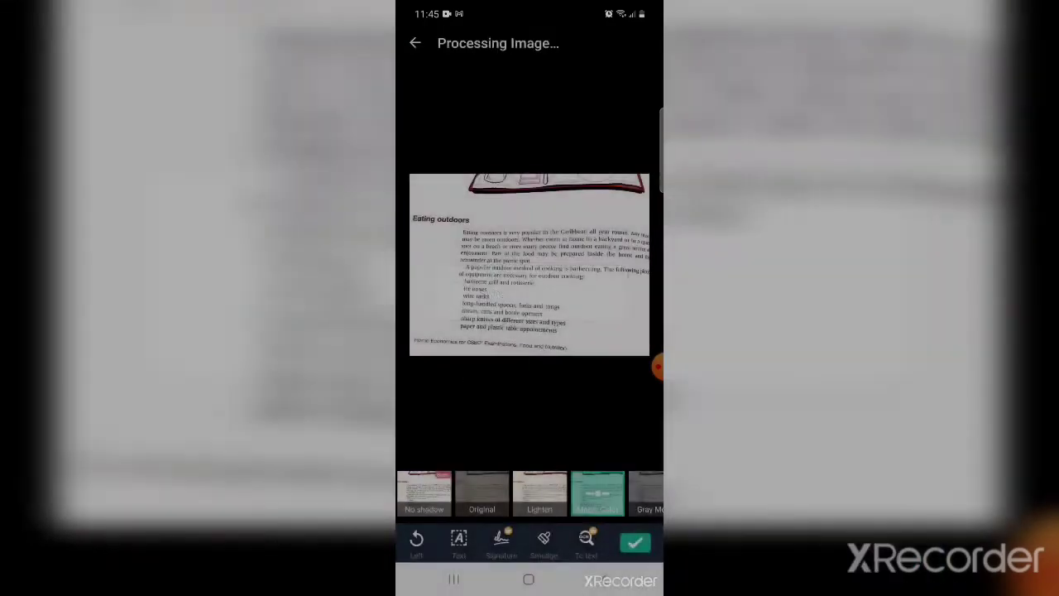
Step: Add the Planning low-budget meals page as page 03 and convert all three pages to PDF
{"action": "left_click", "coordinate": [631, 489]}
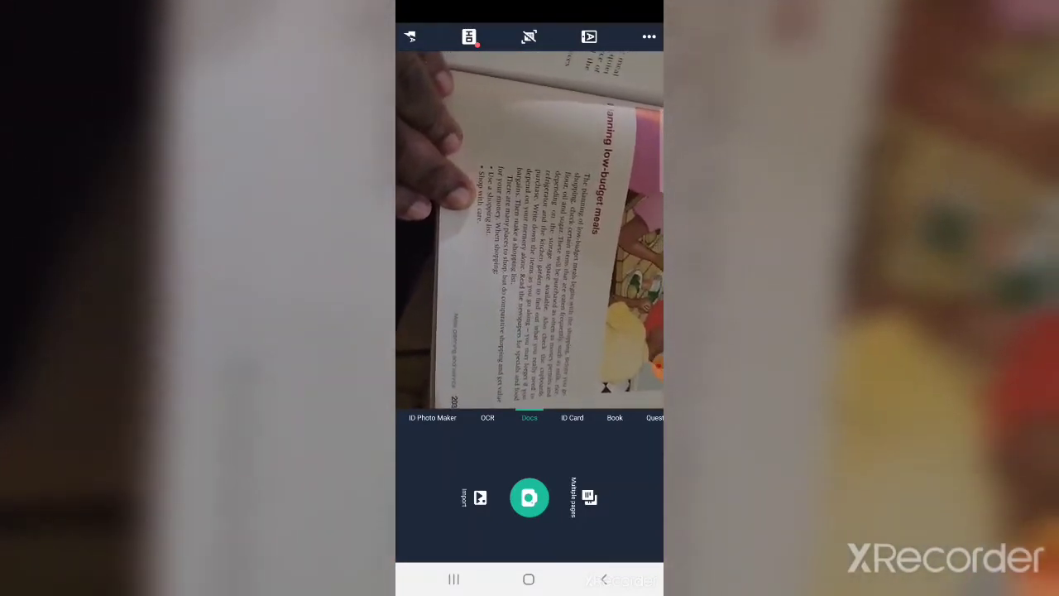
{"action": "left_click", "coordinate": [529, 498]}
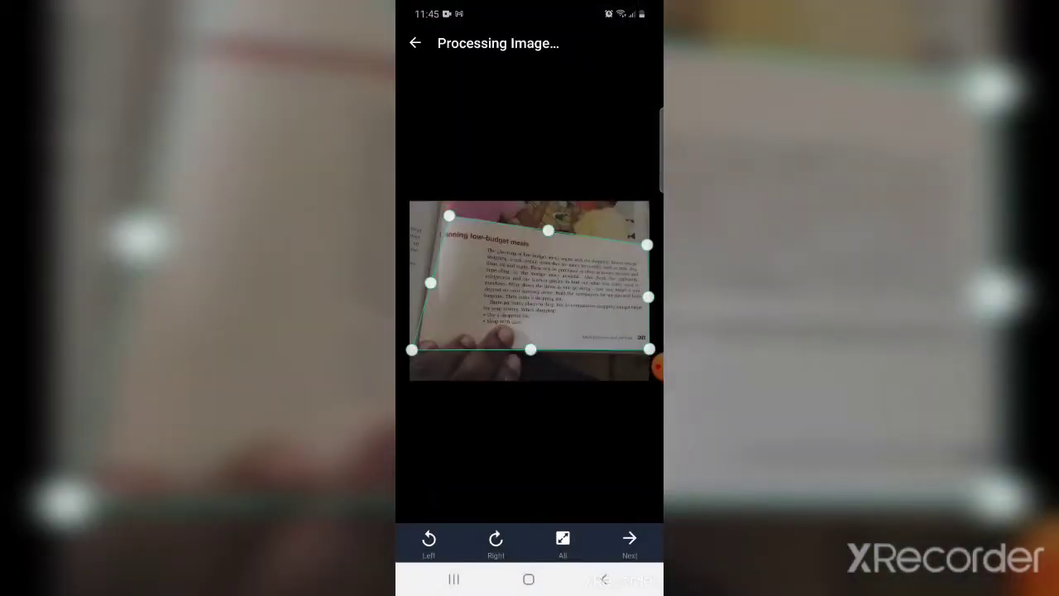
{"action": "left_click", "coordinate": [629, 542]}
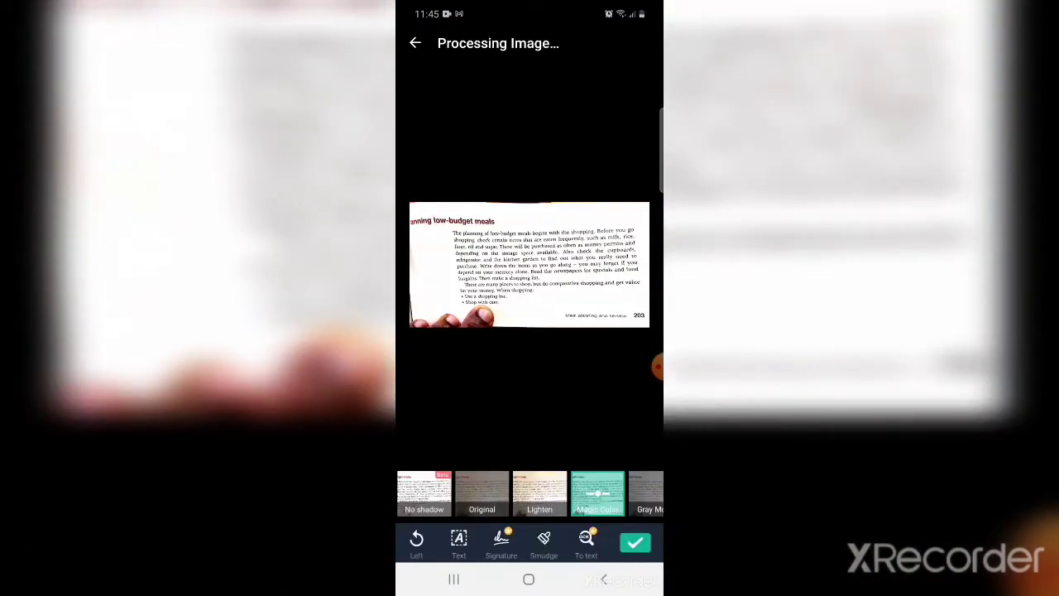
{"action": "left_click", "coordinate": [635, 542]}
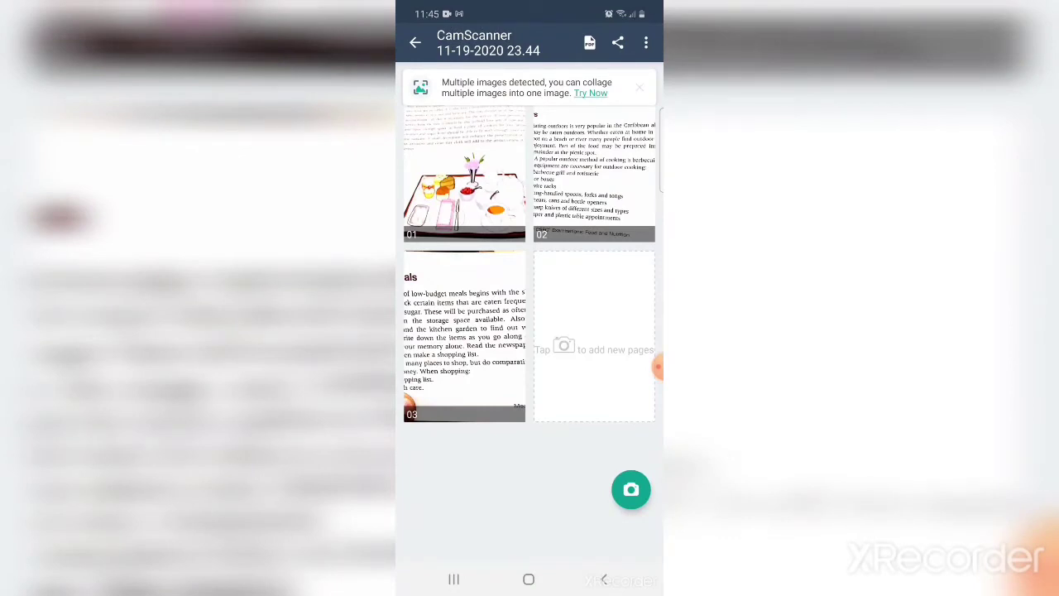
{"action": "left_click", "coordinate": [589, 42]}
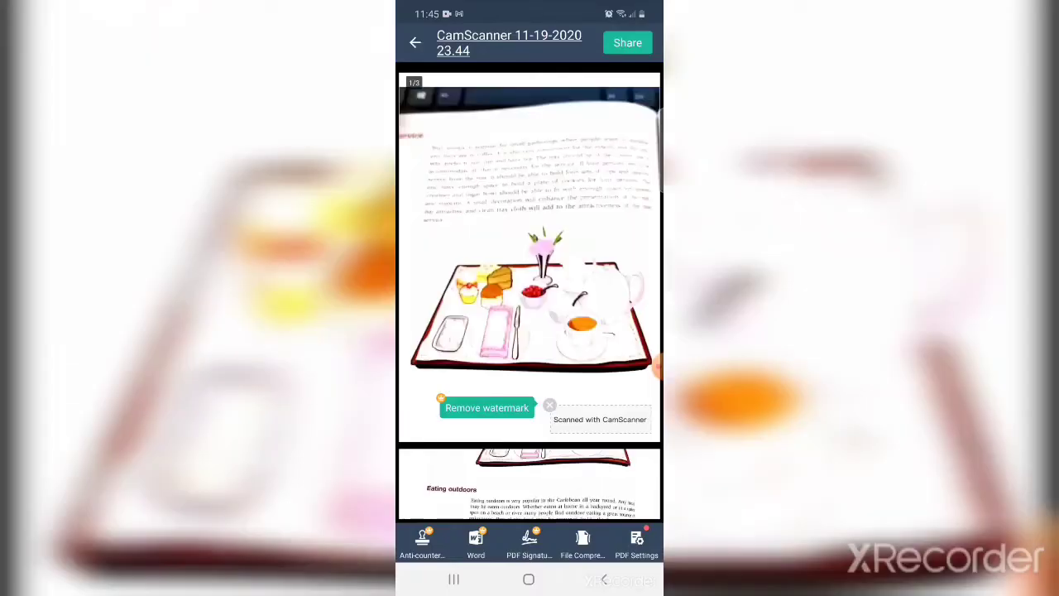
Step: Share the PDF to a Gmail message addressed to the sender's own account
{"action": "left_click", "coordinate": [627, 43]}
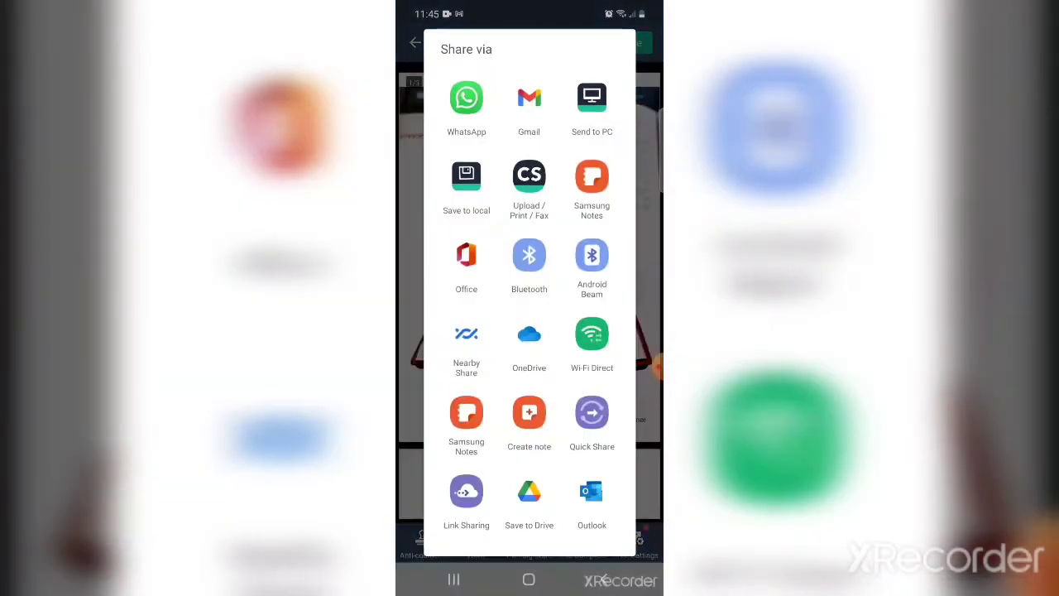
{"action": "left_click", "coordinate": [530, 97]}
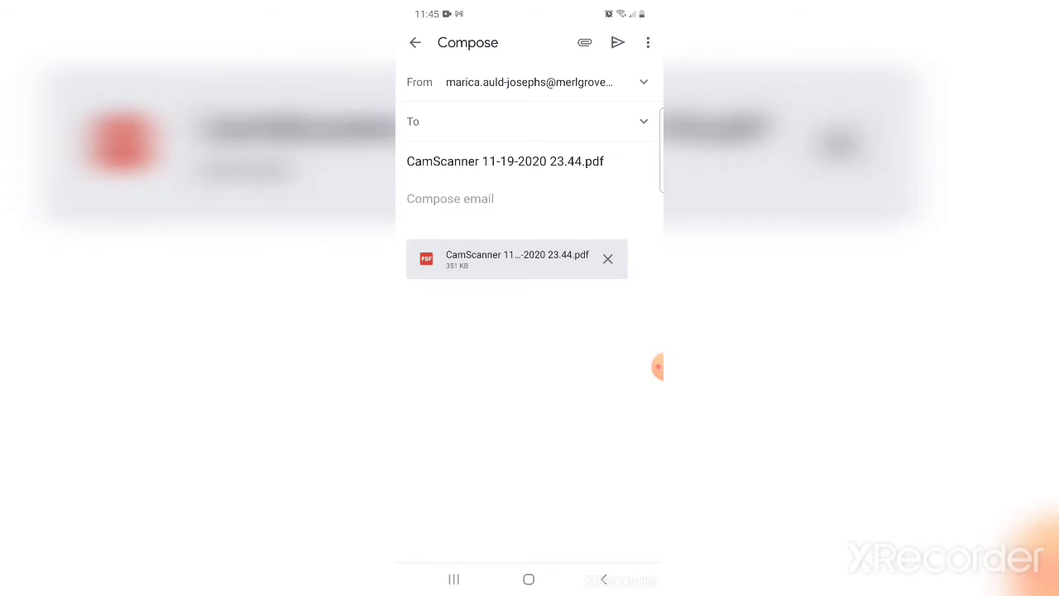
{"action": "type", "text": "ma"}
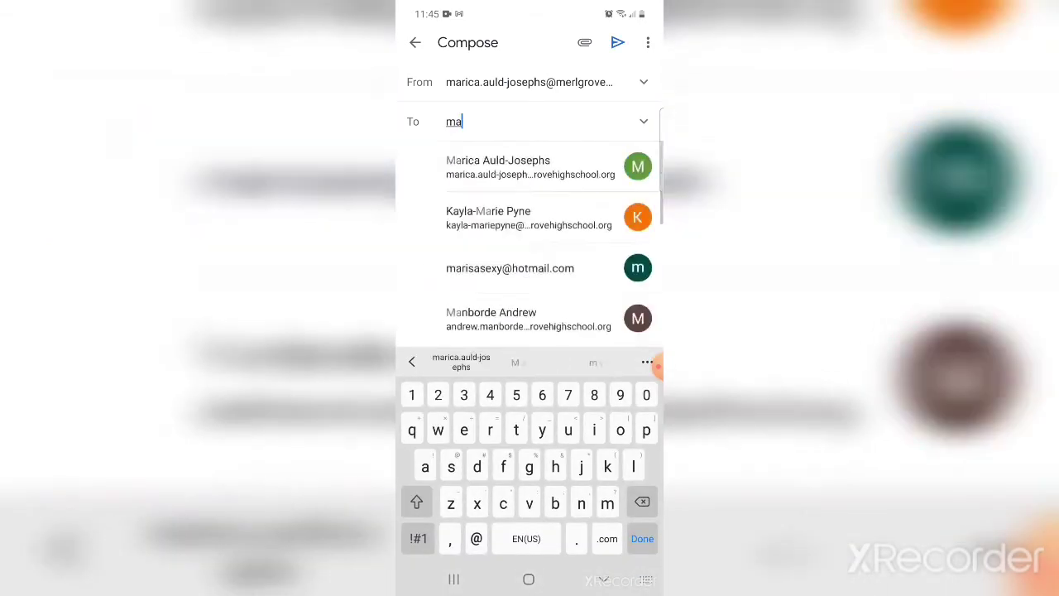
{"action": "type", "text": "ris"}
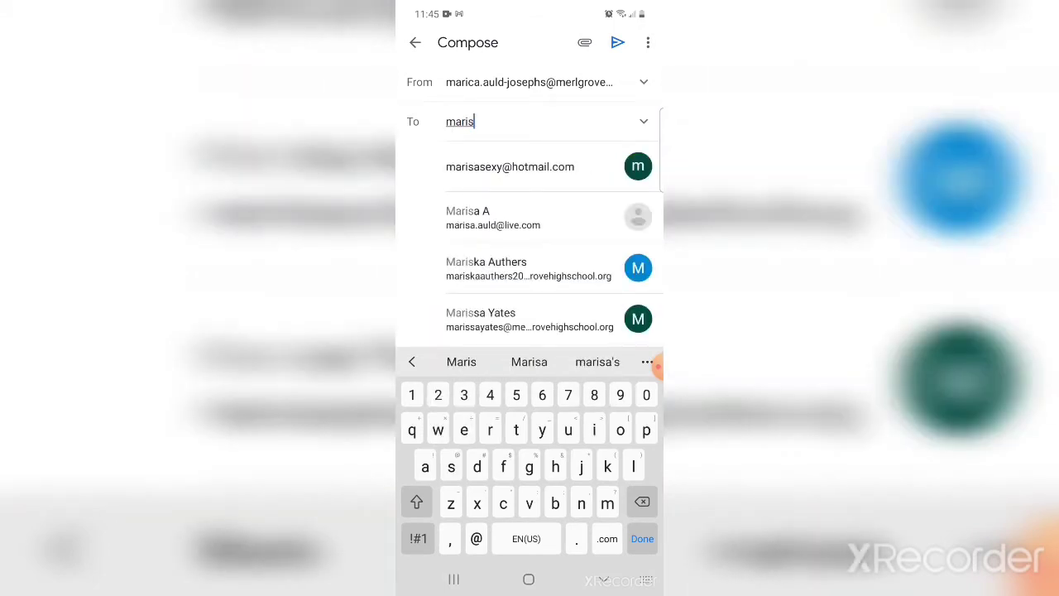
{"action": "type", "text": "a"}
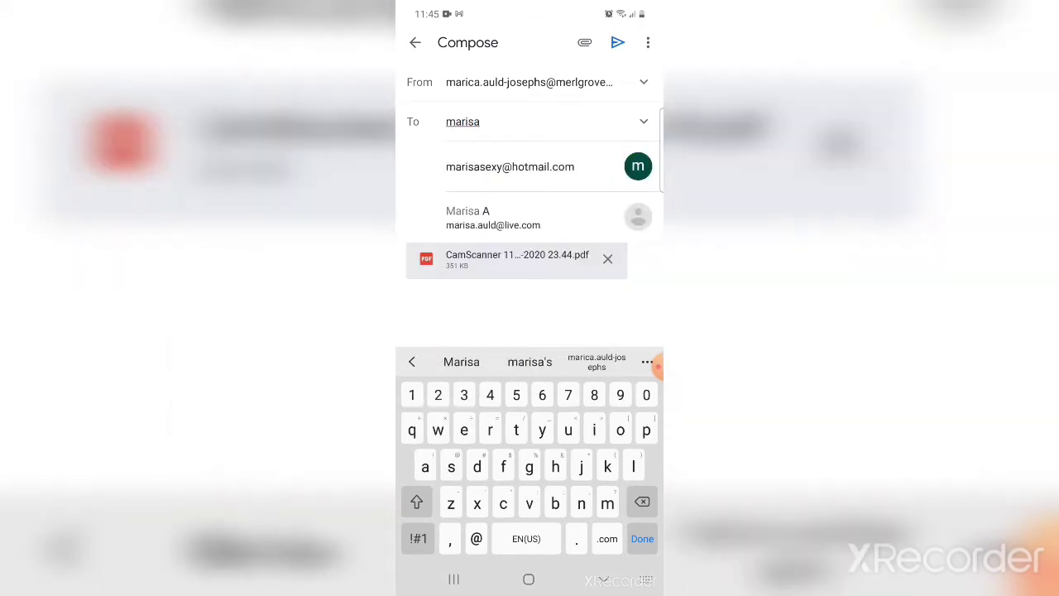
{"action": "key", "text": "BackSpace"}
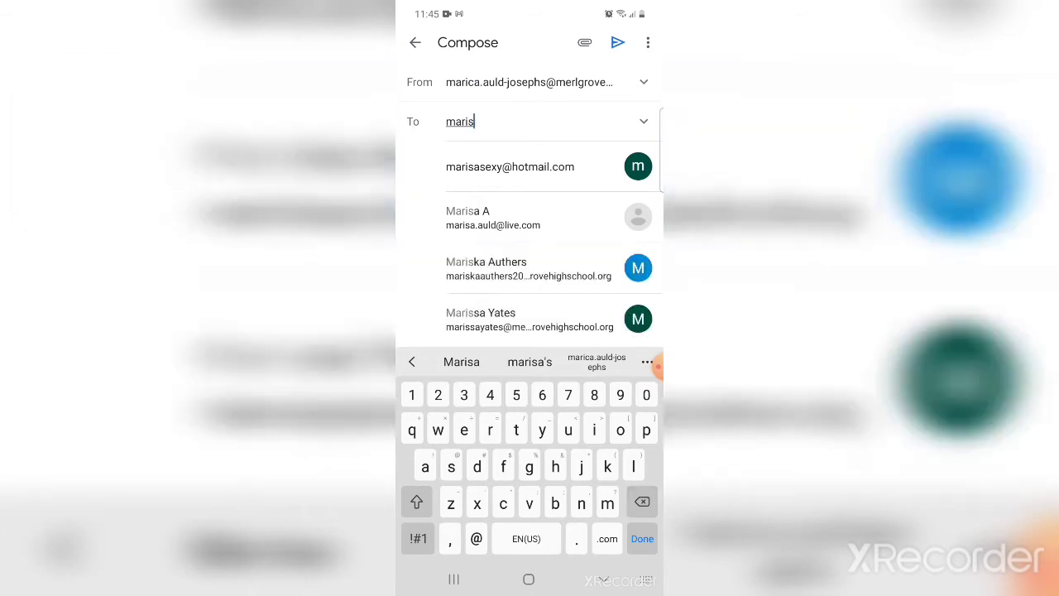
{"action": "key", "text": "BackSpace"}
{"action": "left_click", "coordinate": [497, 166]}
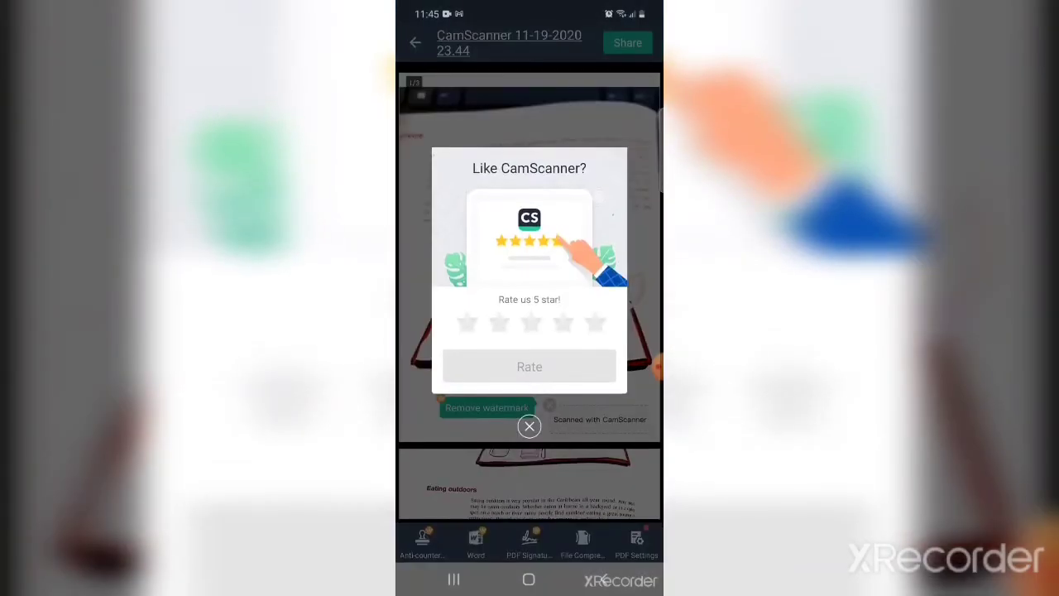
{"action": "left_click", "coordinate": [529, 426]}
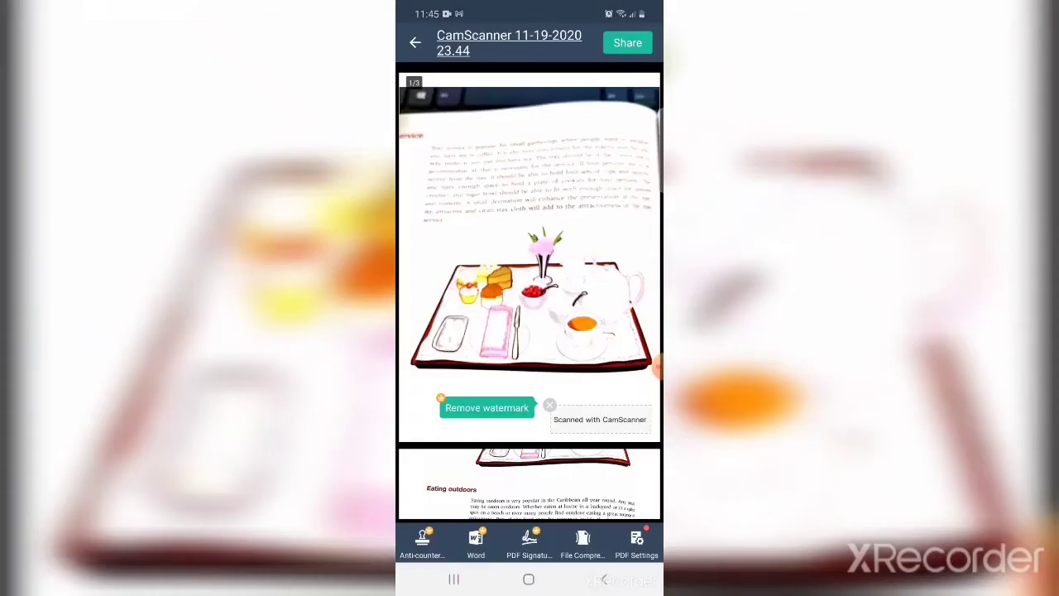
Step: Share the PDF to Gmail again and re-enter the sender's own account as recipient
{"action": "left_click", "coordinate": [628, 42]}
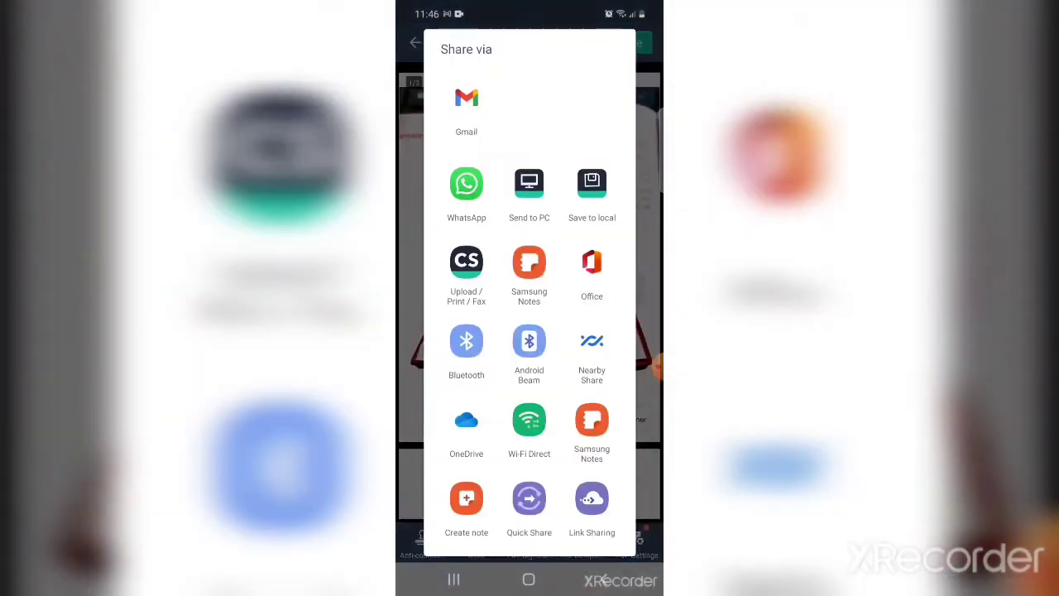
{"action": "left_click", "coordinate": [466, 97]}
{"action": "left_click", "coordinate": [447, 122]}
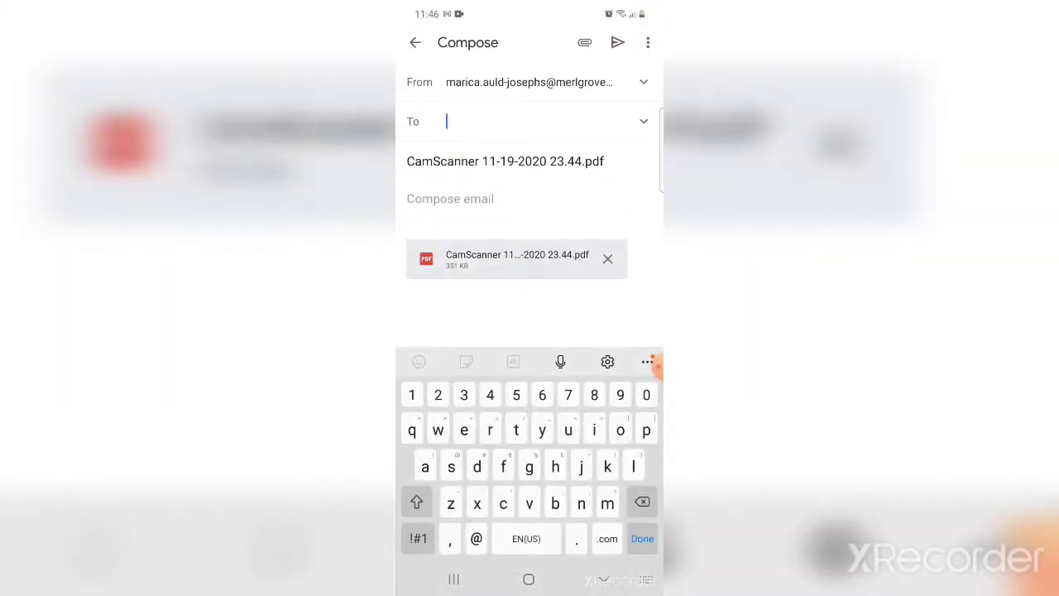
{"action": "left_click", "coordinate": [447, 121]}
{"action": "type", "text": "mar"}
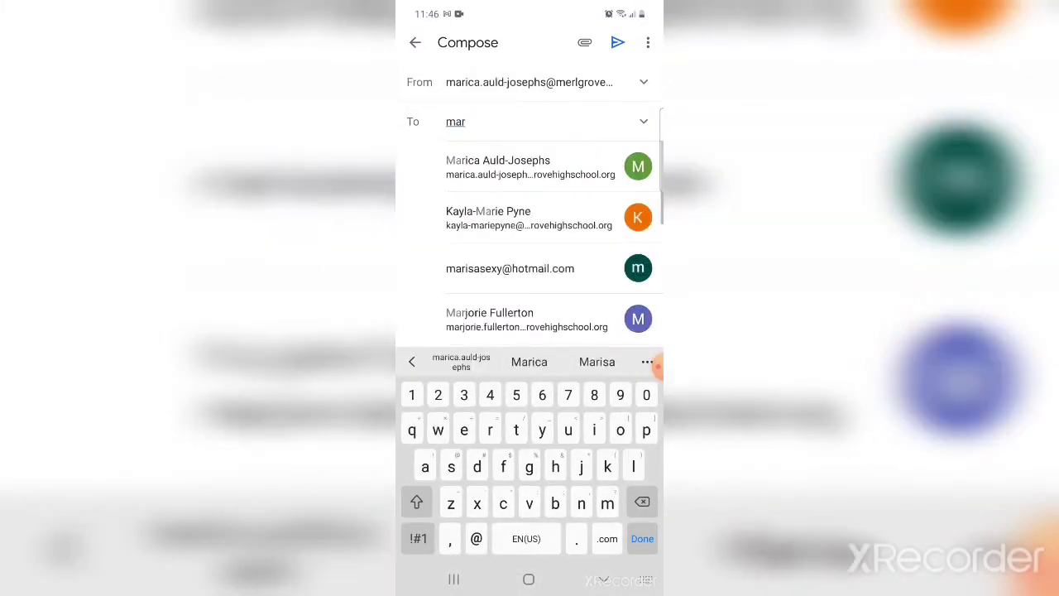
{"action": "left_click", "coordinate": [497, 166]}
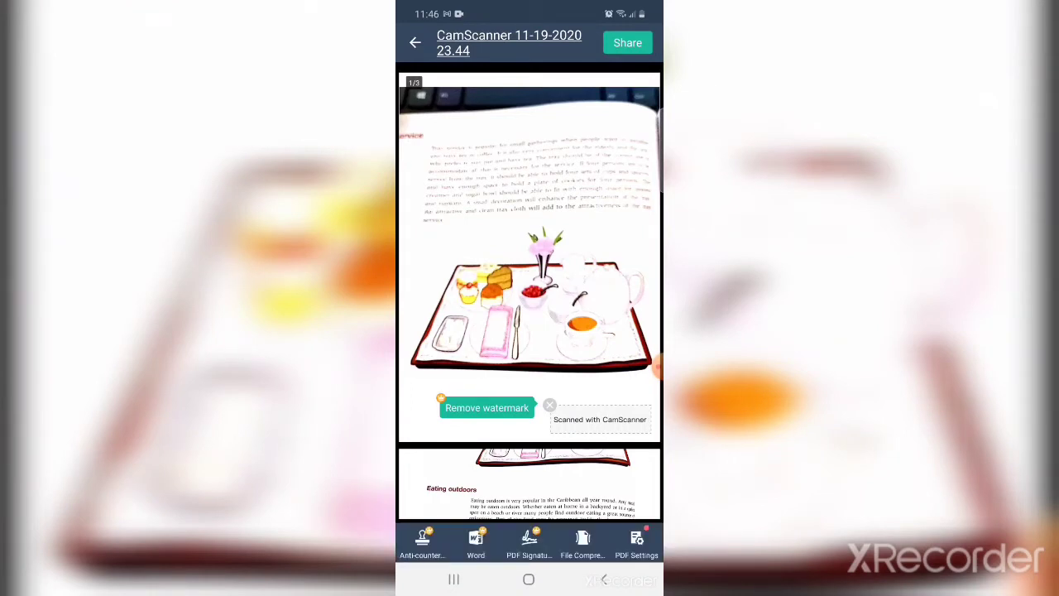
{"action": "left_click", "coordinate": [656, 366]}
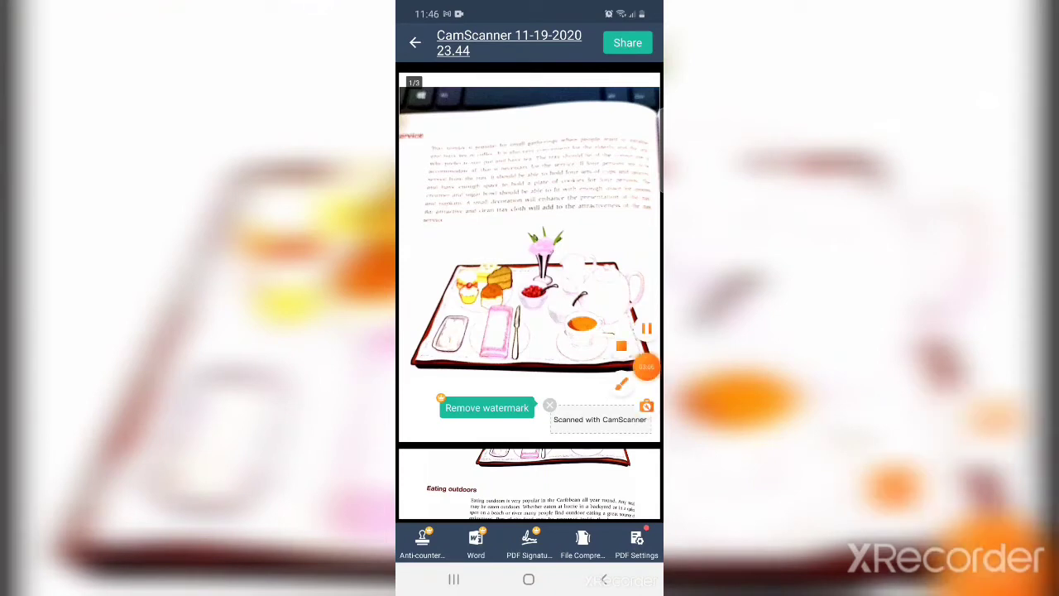
{"action": "left_click", "coordinate": [646, 366]}
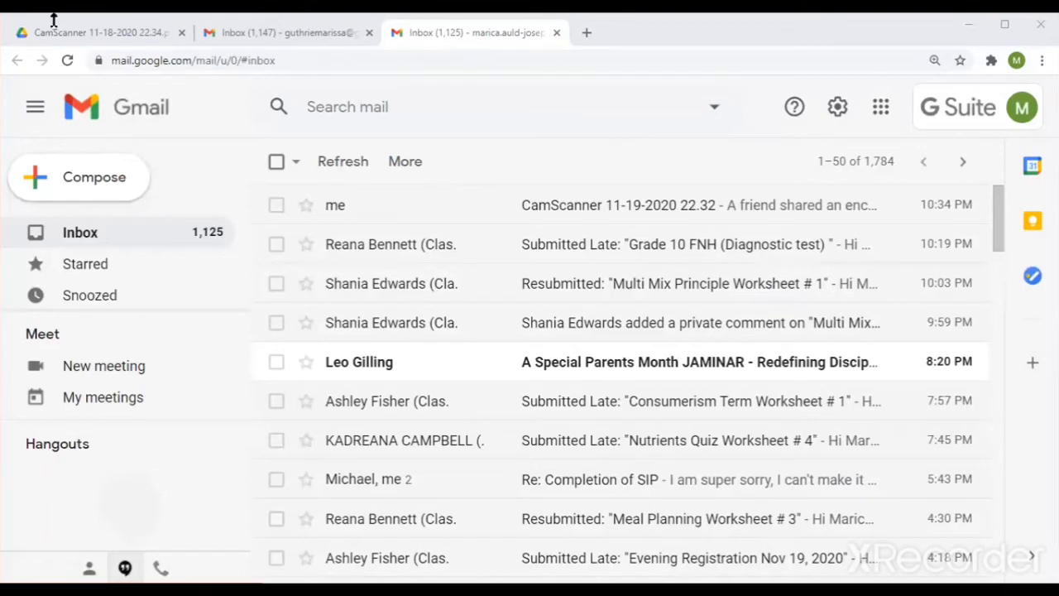
Step: View the scanned PDF in Google Drive, return to its Tray service page, and list the Open with apps
{"action": "left_click", "coordinate": [110, 34]}
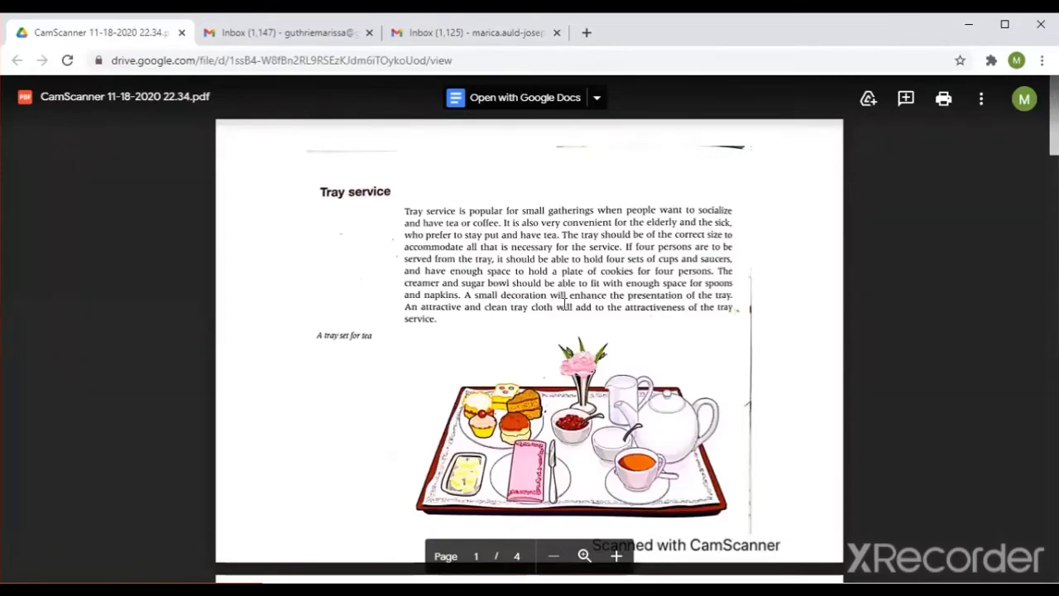
{"action": "scroll", "coordinate": [565, 304], "scroll_direction": "down", "scroll_amount": 1}
{"action": "scroll", "coordinate": [565, 304], "scroll_direction": "down", "scroll_amount": 2}
{"action": "scroll", "coordinate": [565, 305], "scroll_direction": "down", "scroll_amount": 3}
{"action": "scroll", "coordinate": [564, 304], "scroll_direction": "down", "scroll_amount": 3}
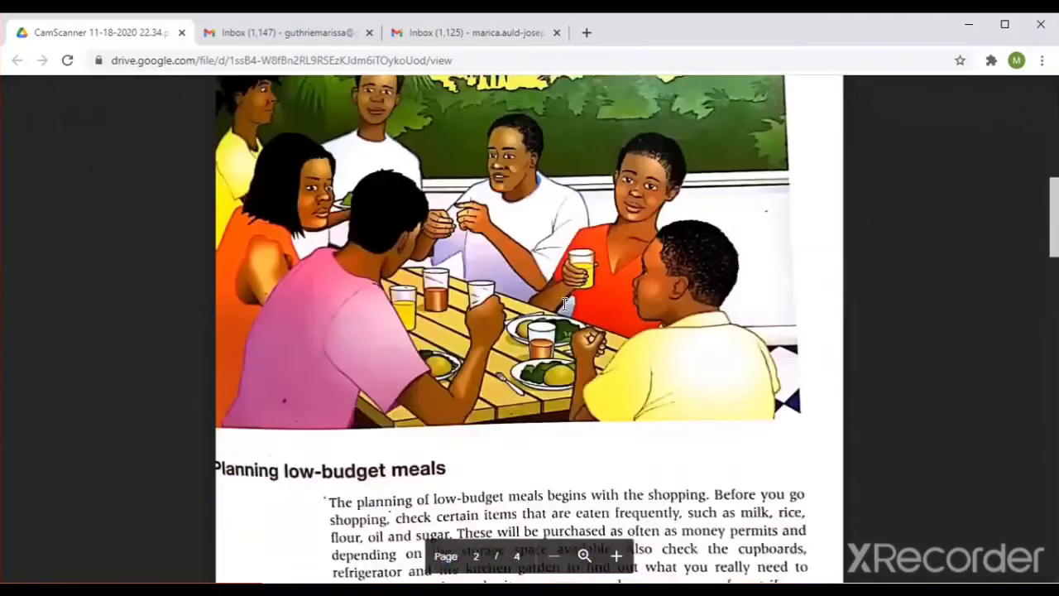
{"action": "scroll", "coordinate": [565, 305], "scroll_direction": "down", "scroll_amount": 3}
{"action": "scroll", "coordinate": [564, 305], "scroll_direction": "down", "scroll_amount": 1}
{"action": "scroll", "coordinate": [564, 304], "scroll_direction": "down", "scroll_amount": 2}
{"action": "scroll", "coordinate": [564, 305], "scroll_direction": "up", "scroll_amount": 2}
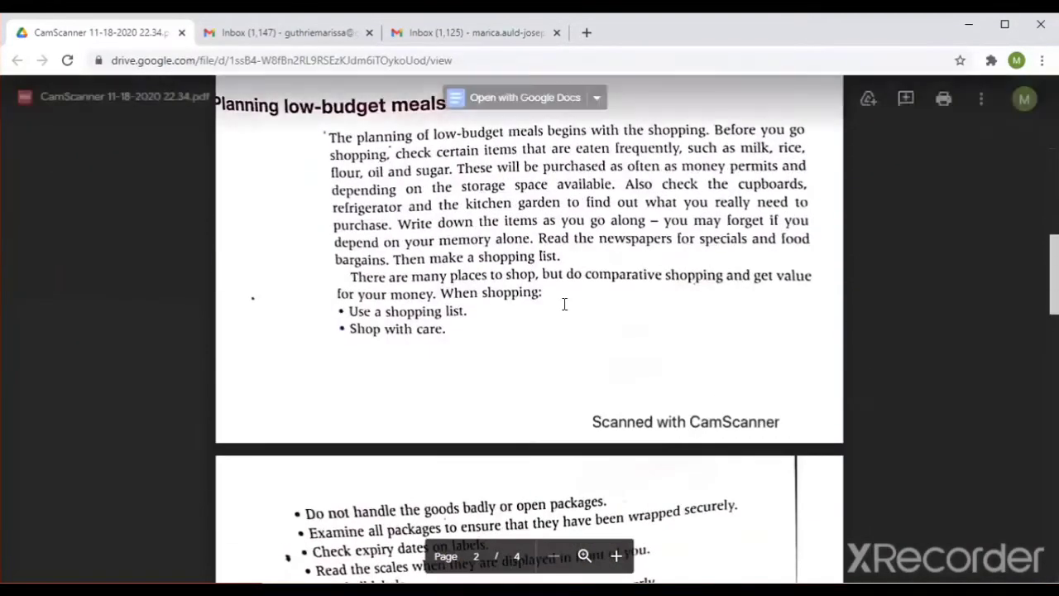
{"action": "scroll", "coordinate": [564, 304], "scroll_direction": "up", "scroll_amount": 1}
{"action": "scroll", "coordinate": [564, 305], "scroll_direction": "up", "scroll_amount": 2}
{"action": "scroll", "coordinate": [565, 304], "scroll_direction": "up", "scroll_amount": 2}
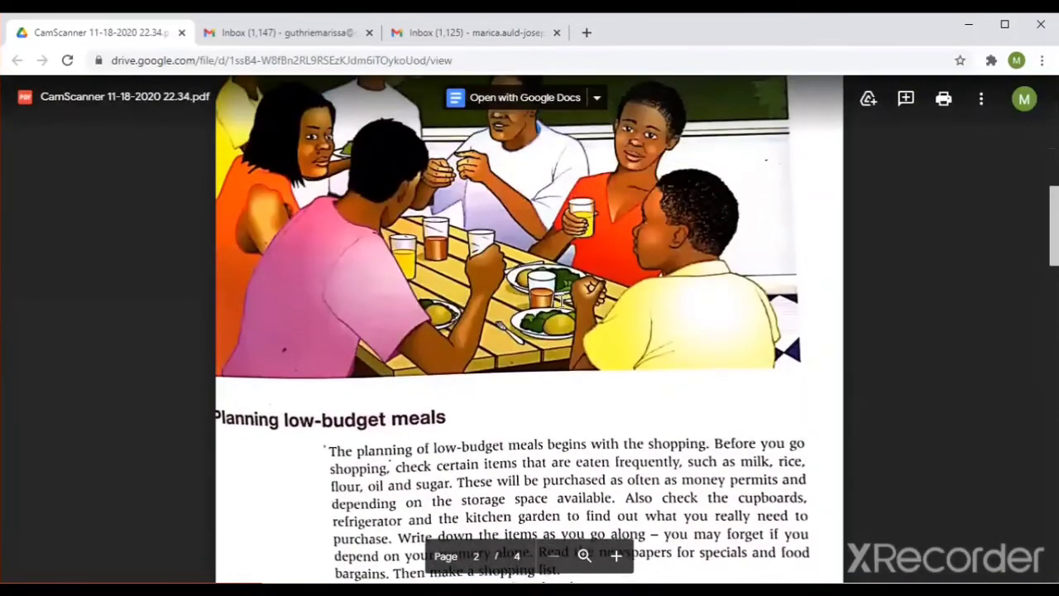
{"action": "scroll", "coordinate": [564, 305], "scroll_direction": "up", "scroll_amount": 4}
{"action": "scroll", "coordinate": [565, 304], "scroll_direction": "up", "scroll_amount": 5}
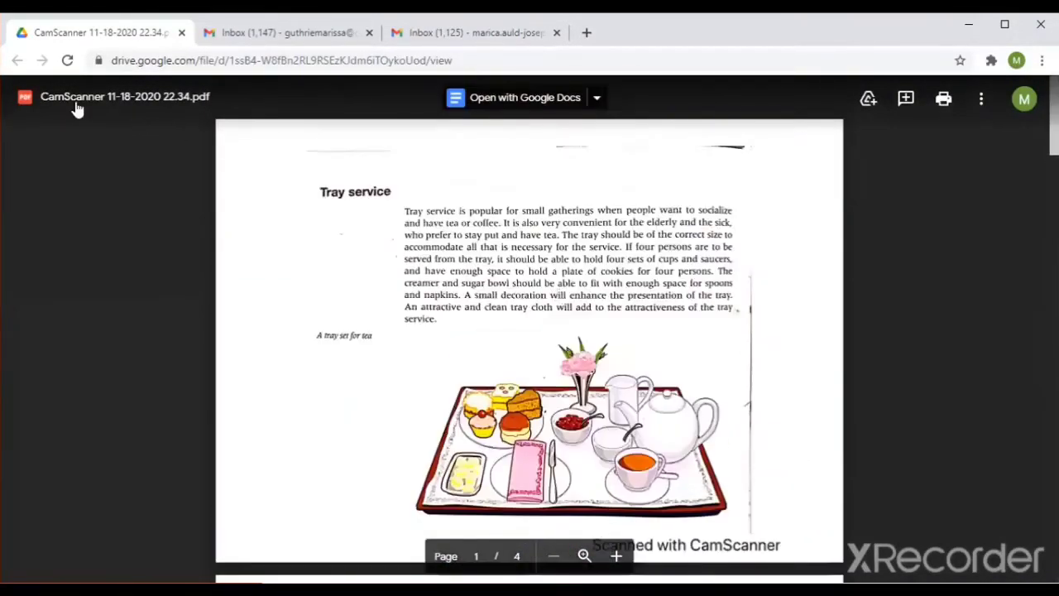
{"action": "left_click", "coordinate": [596, 100]}
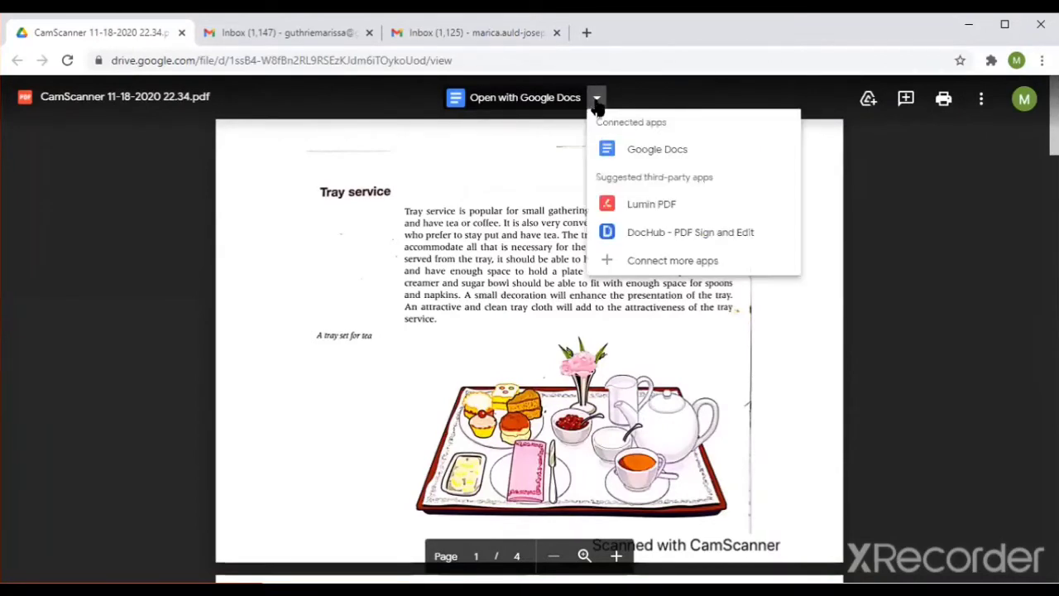
Step: Open the scanned PDF in Google Docs and scroll through the converted Tray service text
{"action": "left_click", "coordinate": [642, 151]}
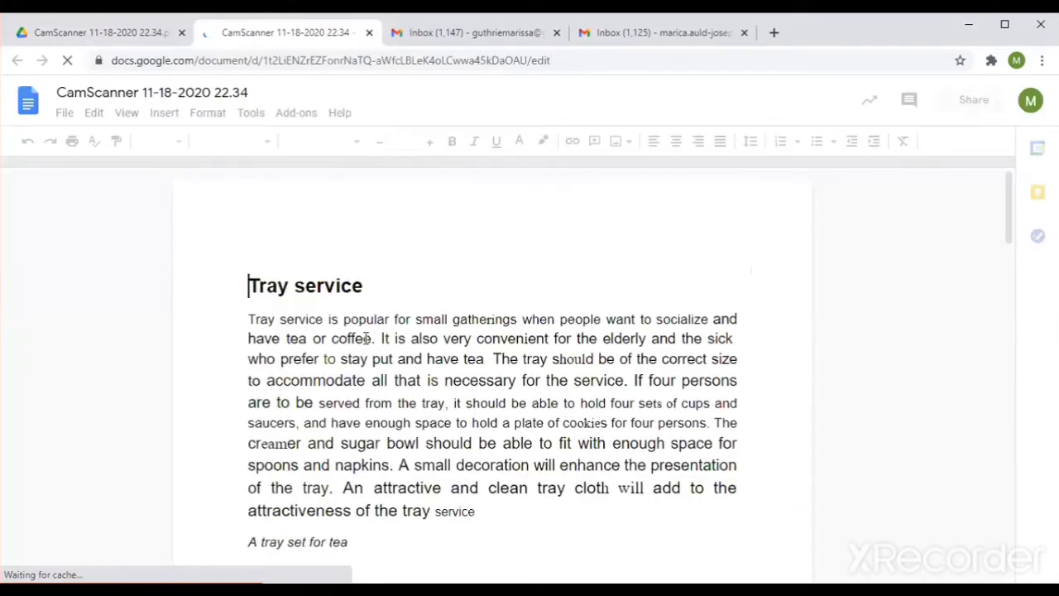
{"action": "scroll", "coordinate": [367, 338], "scroll_direction": "down", "scroll_amount": 4}
{"action": "scroll", "coordinate": [366, 337], "scroll_direction": "down", "scroll_amount": 3}
{"action": "scroll", "coordinate": [366, 338], "scroll_direction": "down", "scroll_amount": 3}
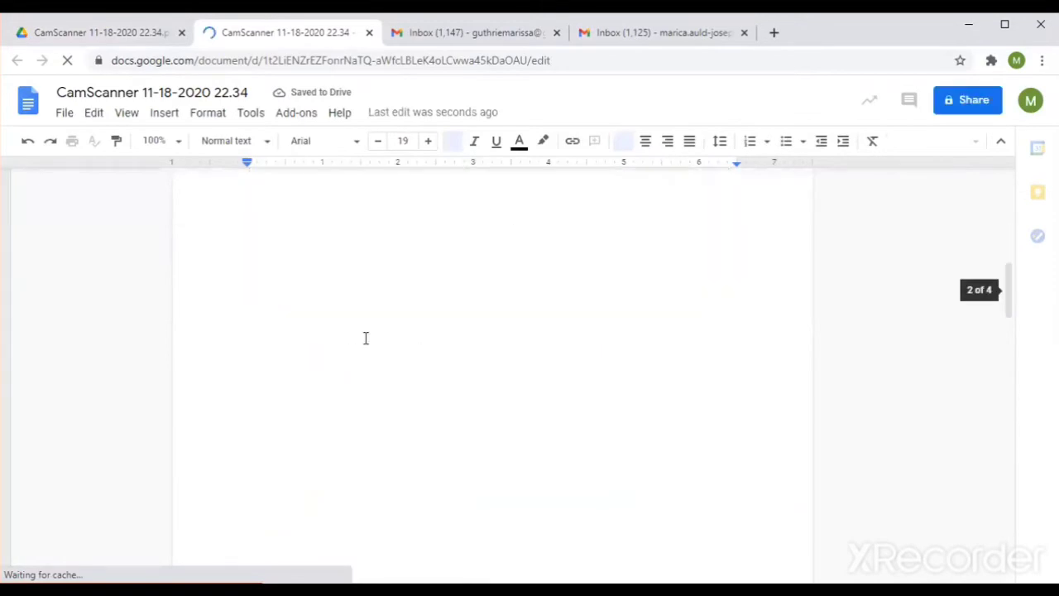
{"action": "scroll", "coordinate": [366, 338], "scroll_direction": "up", "scroll_amount": 3}
{"action": "scroll", "coordinate": [366, 338], "scroll_direction": "up", "scroll_amount": 2}
{"action": "scroll", "coordinate": [366, 338], "scroll_direction": "up", "scroll_amount": 1}
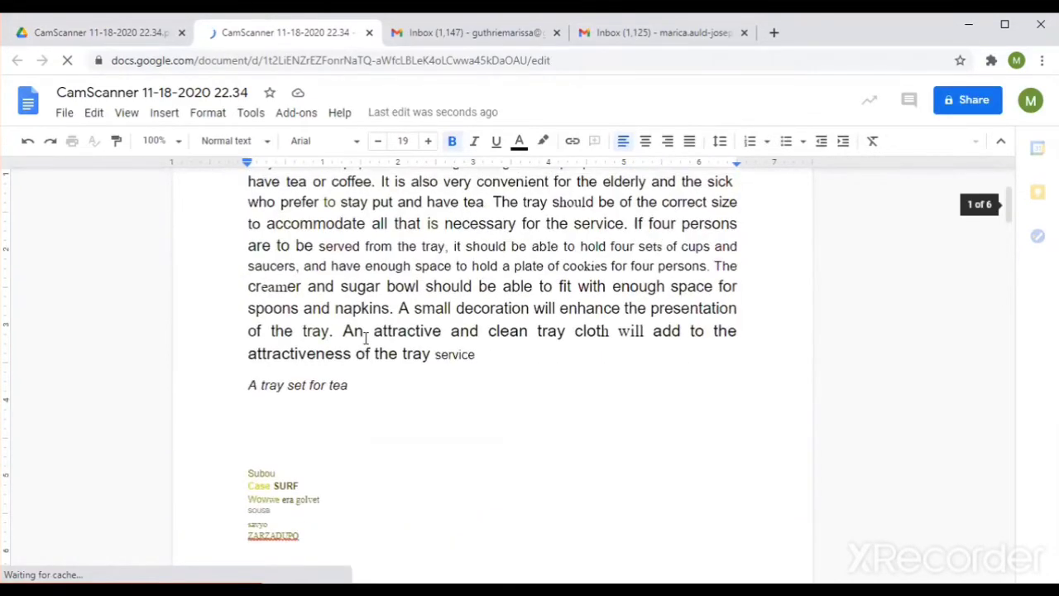
{"action": "scroll", "coordinate": [367, 338], "scroll_direction": "up", "scroll_amount": 1}
{"action": "scroll", "coordinate": [367, 338], "scroll_direction": "up", "scroll_amount": 2}
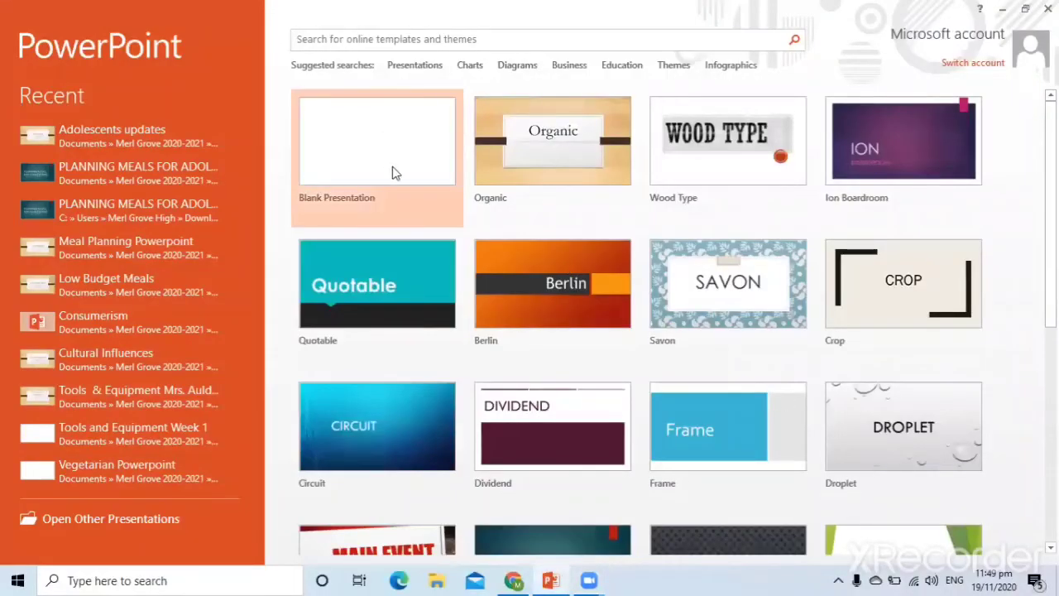
Step: Start a blank presentation and title its first slide 'Tray Service'
{"action": "left_click", "coordinate": [343, 148]}
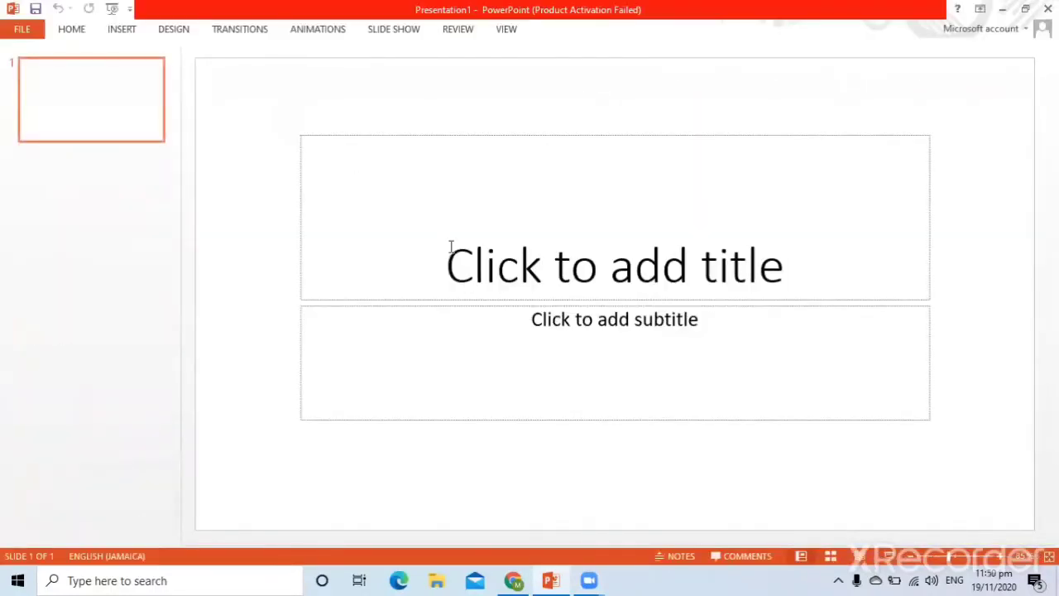
{"action": "left_click", "coordinate": [464, 268]}
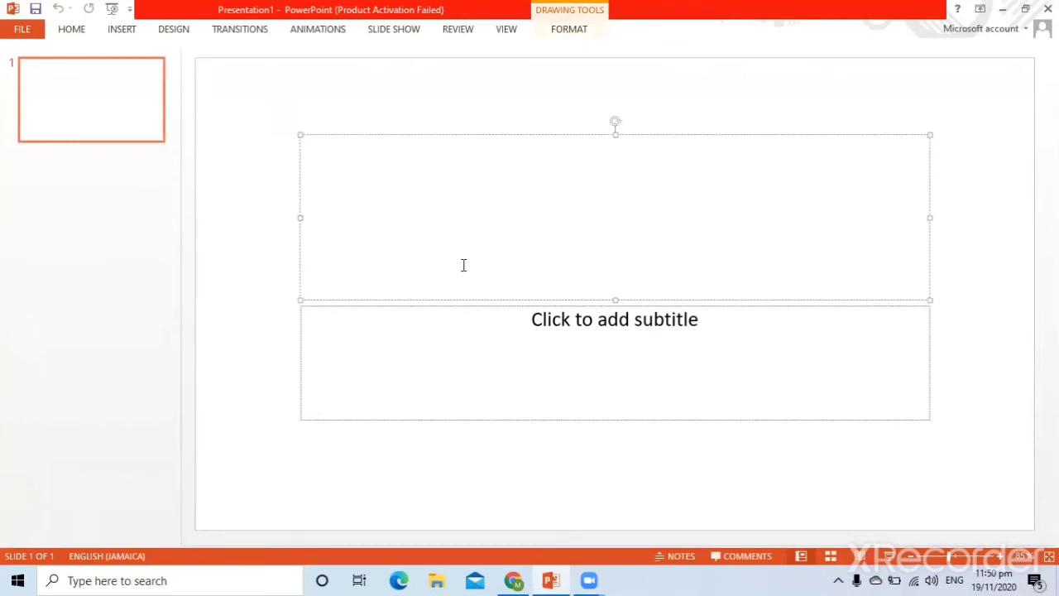
{"action": "type", "text": "Tray S"}
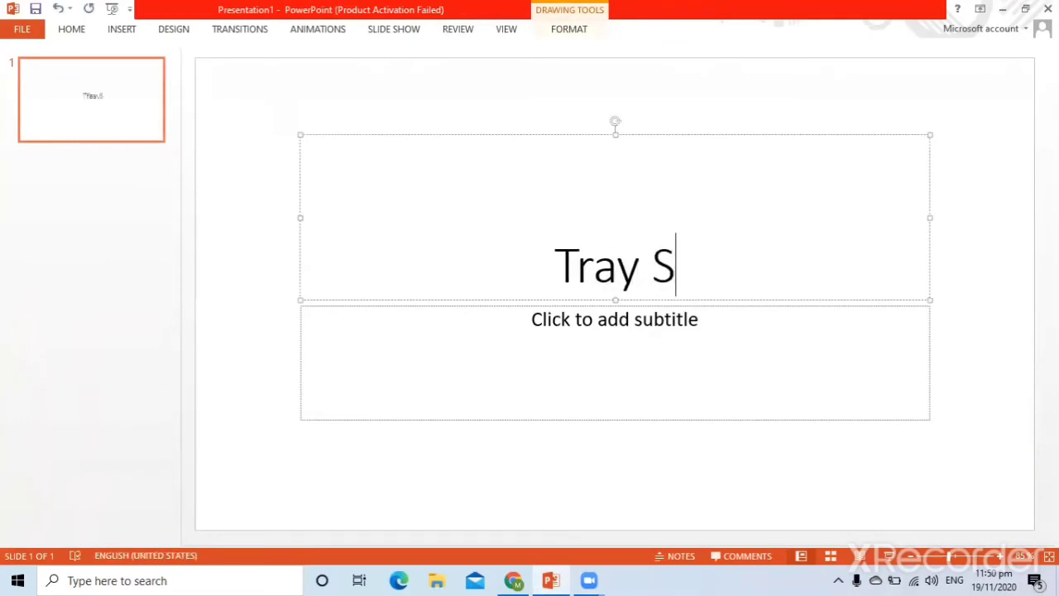
{"action": "type", "text": "ervi"}
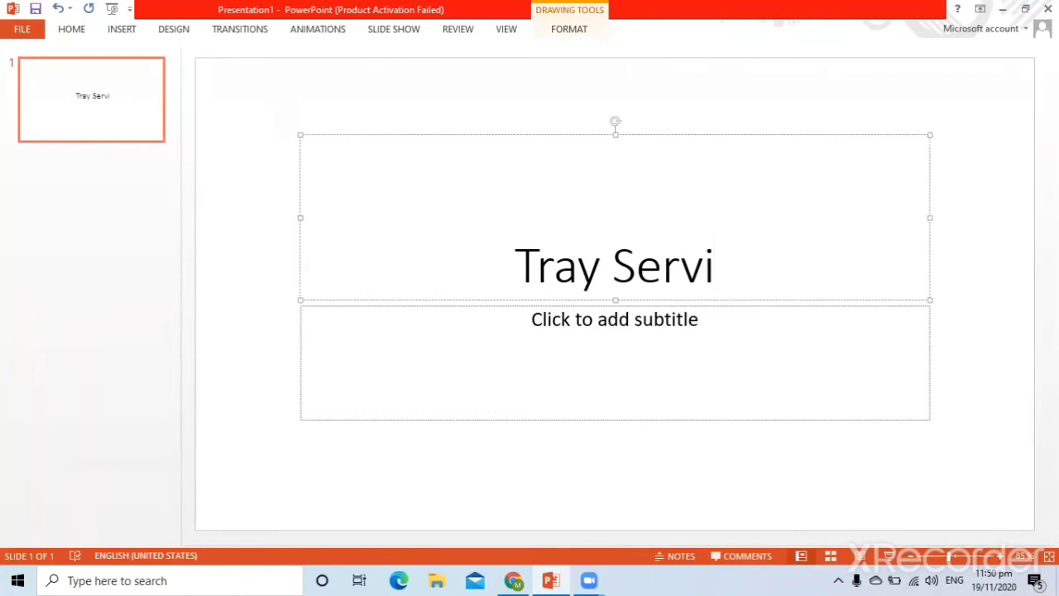
{"action": "type", "text": "ce"}
{"action": "left_click", "coordinate": [487, 340]}
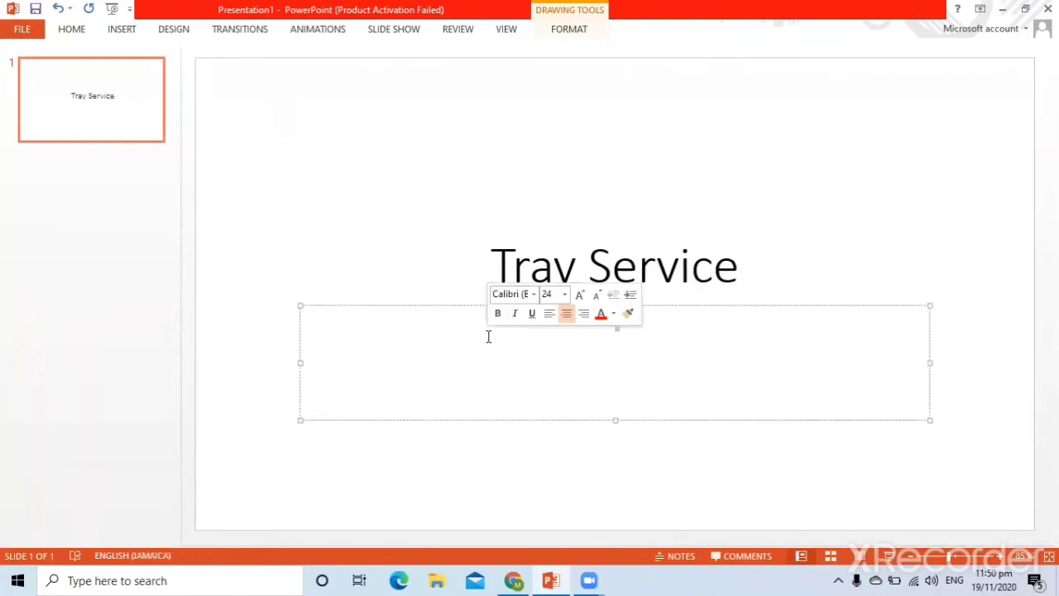
Step: Delete the accidentally pasted table picture and add an empty title-and-content second slide
{"action": "right_click", "coordinate": [123, 126]}
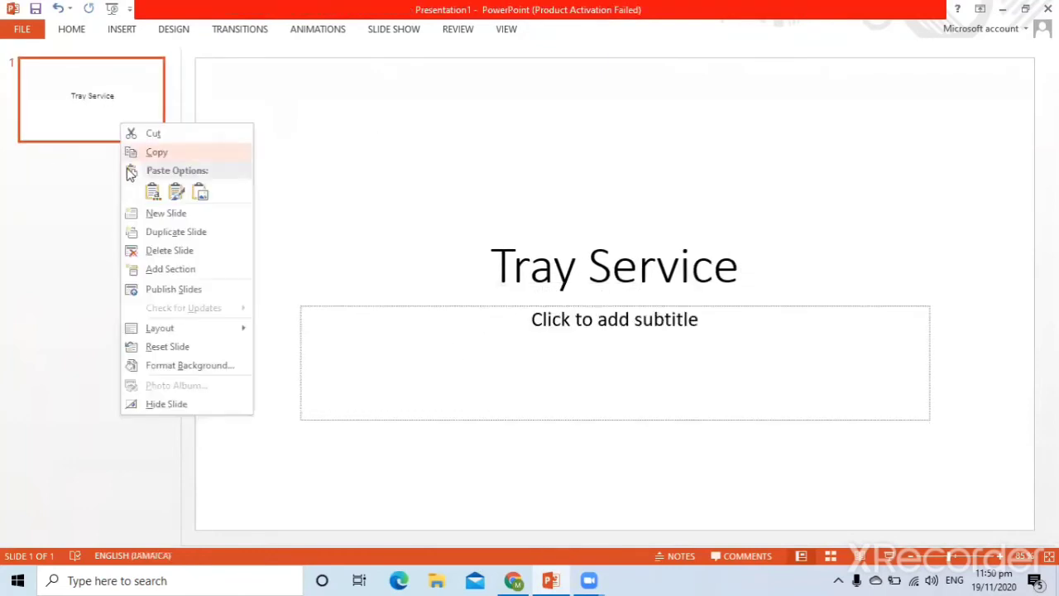
{"action": "left_click", "coordinate": [153, 191]}
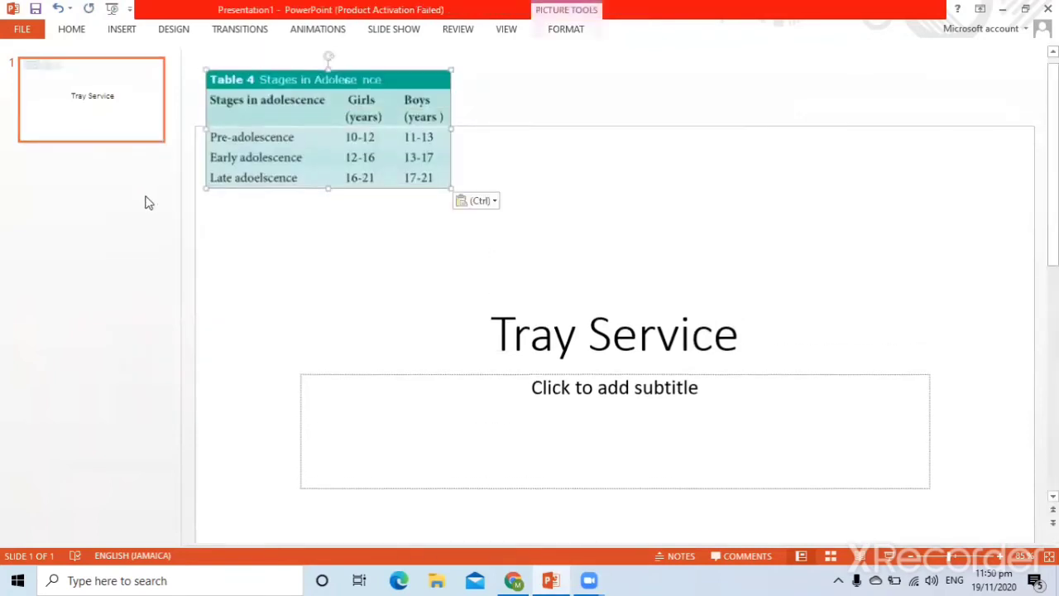
{"action": "left_click_drag", "start_coordinate": [325, 98], "coordinate": [327, 75]}
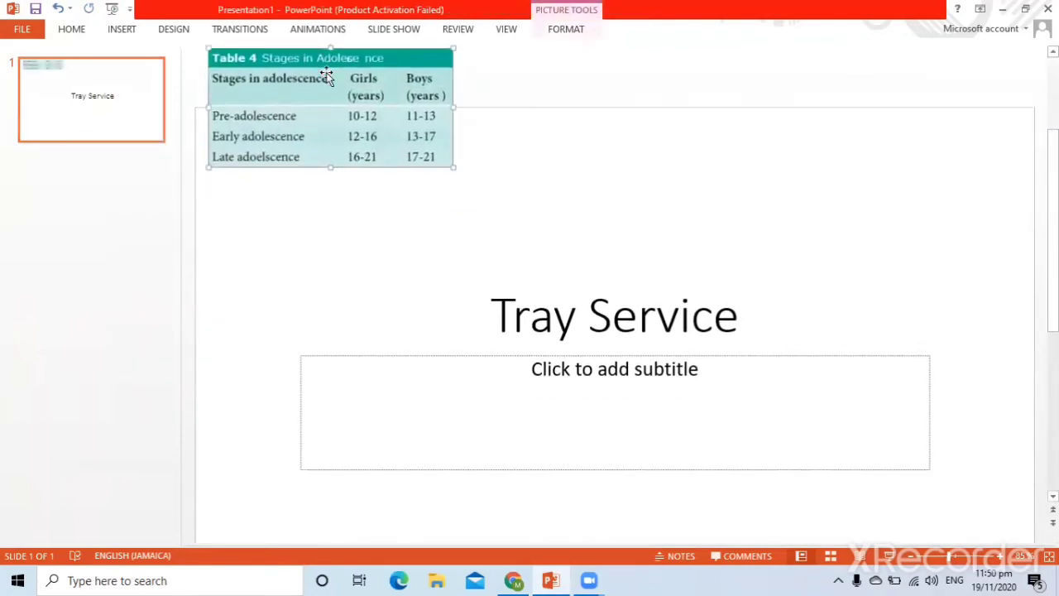
{"action": "key", "text": "Delete"}
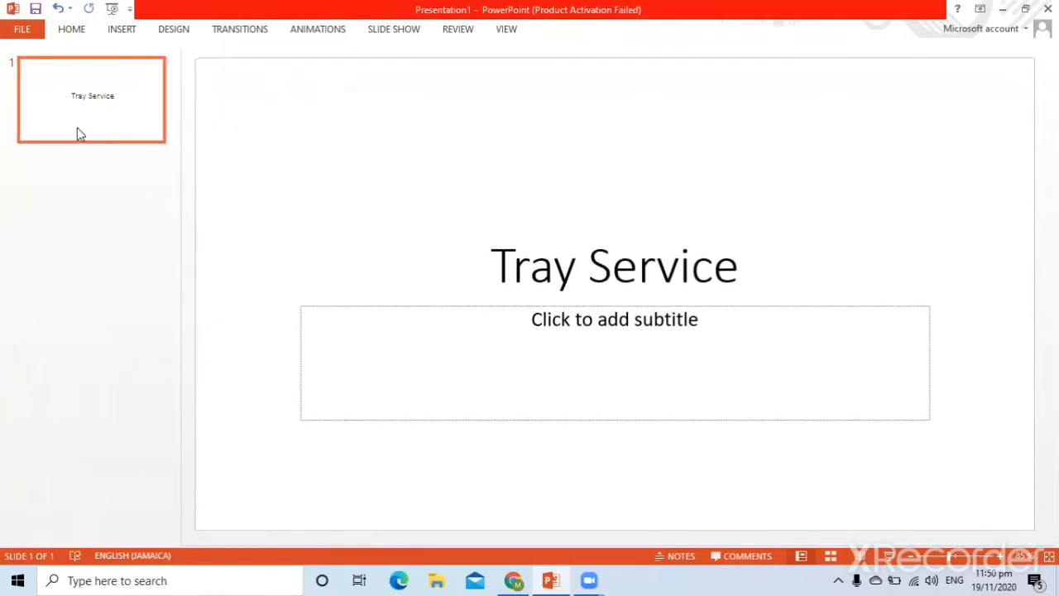
{"action": "right_click", "coordinate": [77, 127]}
{"action": "left_click", "coordinate": [108, 218]}
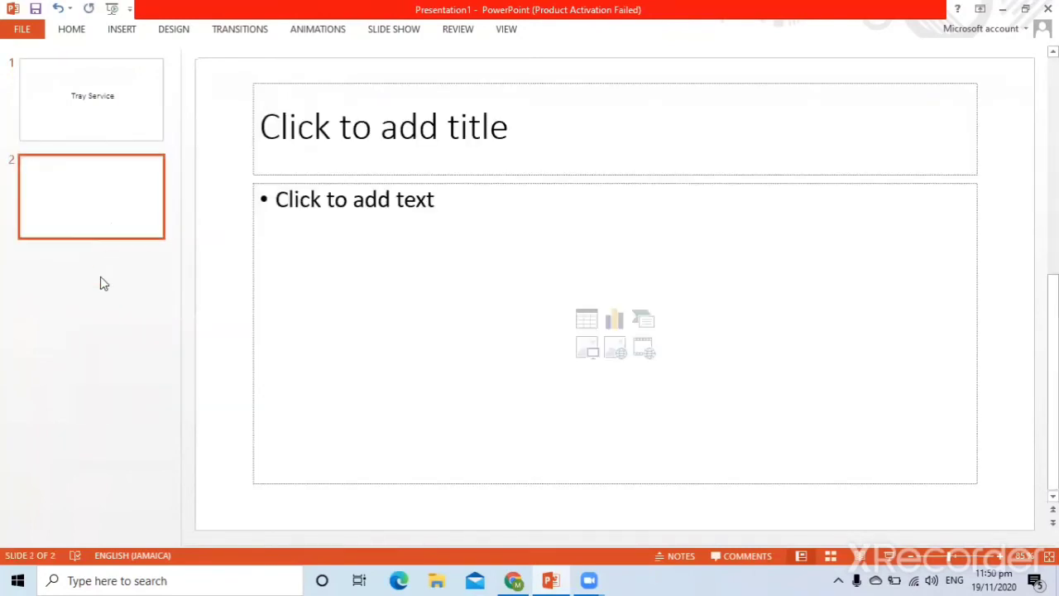
{"action": "left_click", "coordinate": [513, 579]}
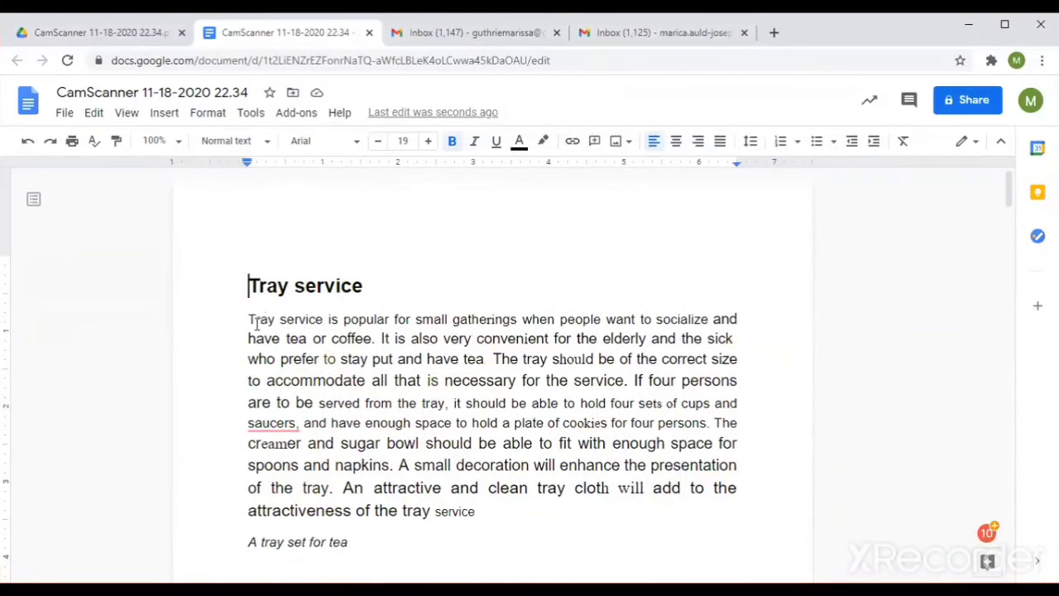
Step: In Google Docs, copy the Tray service paragraph's opening sentences through 'necessary for the service'
{"action": "mouse_move", "coordinate": [250, 321]}
{"action": "left_mouse_down"}
{"action": "mouse_move", "coordinate": [432, 379]}
{"action": "mouse_move", "coordinate": [624, 381]}
{"action": "left_mouse_up"}
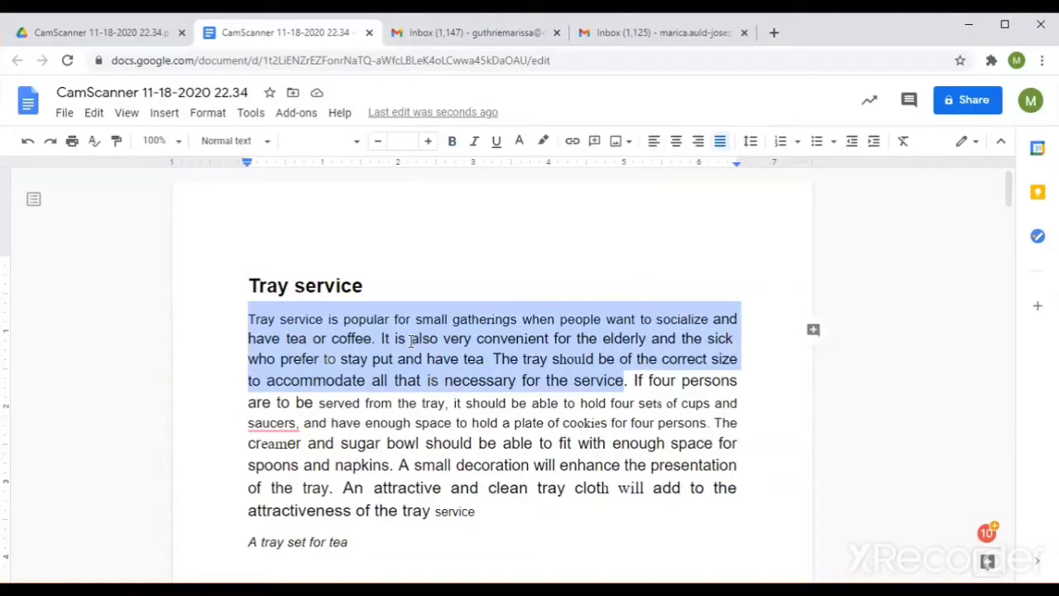
{"action": "right_click", "coordinate": [411, 341]}
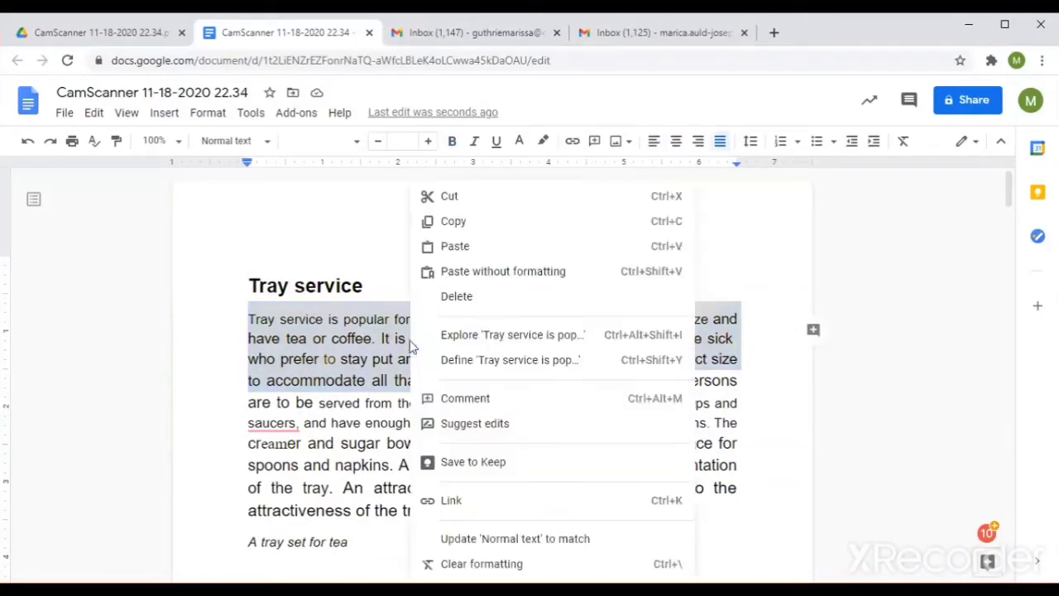
{"action": "left_click", "coordinate": [443, 222]}
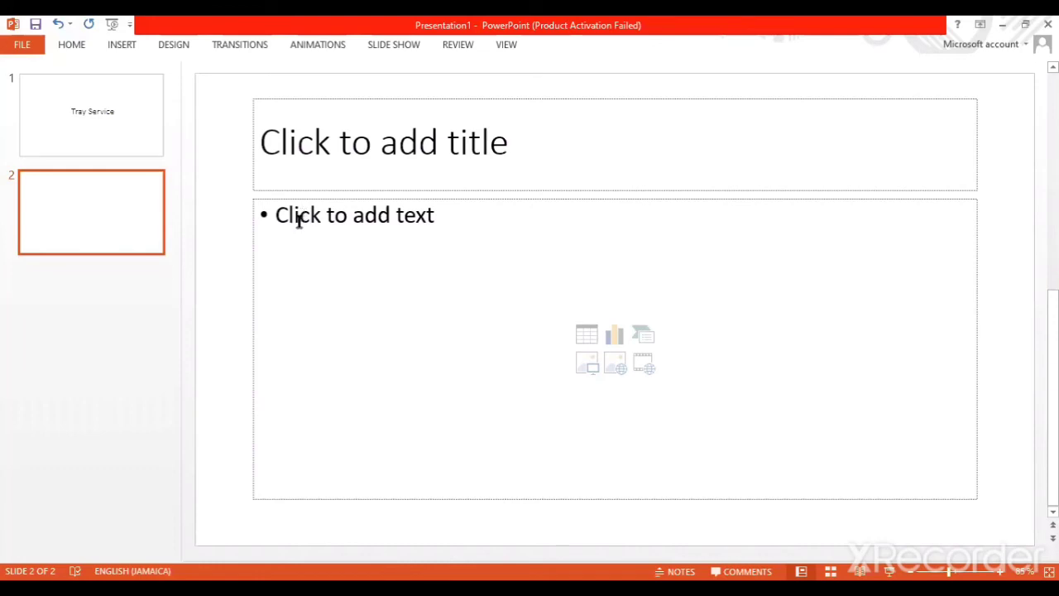
Step: Paste the copied paragraph into slide 2's body and title the slide 'Tray Service'
{"action": "left_click", "coordinate": [300, 220]}
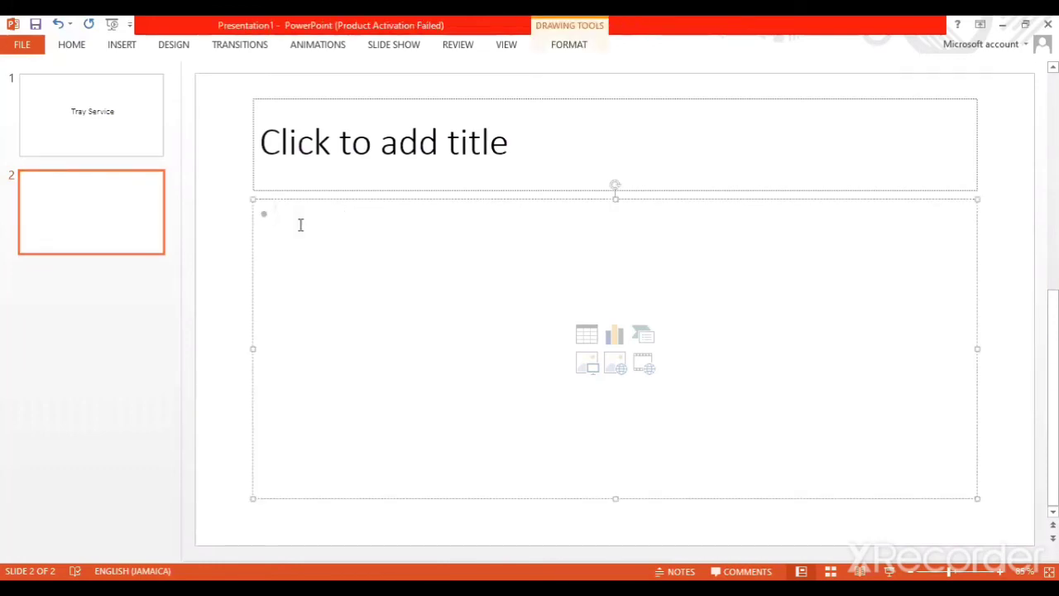
{"action": "key", "text": "ctrl+v"}
{"action": "left_click", "coordinate": [326, 147]}
{"action": "type", "text": "Tra"}
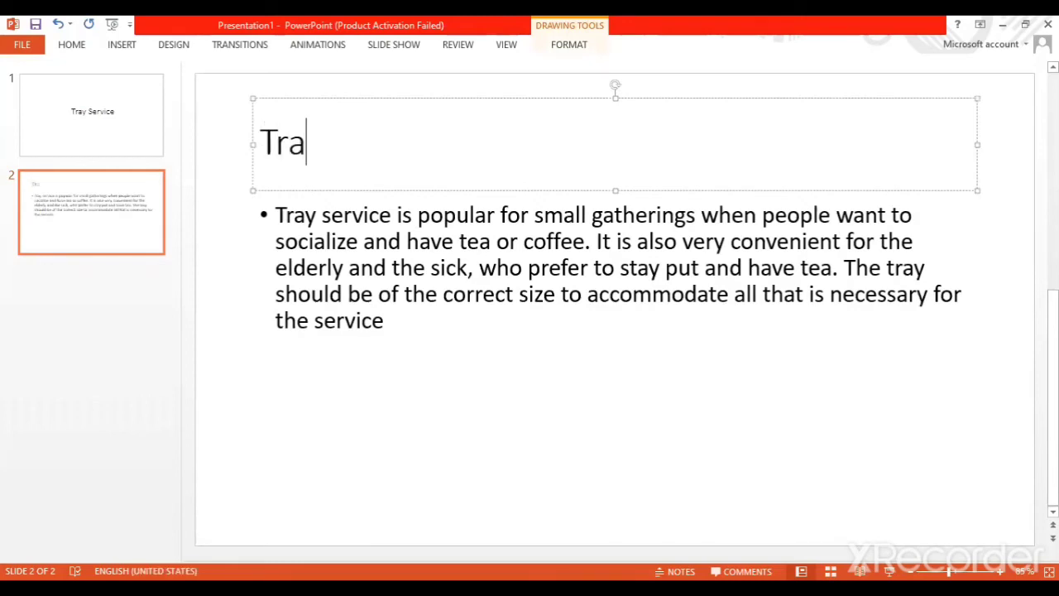
{"action": "type", "text": "y Ser"}
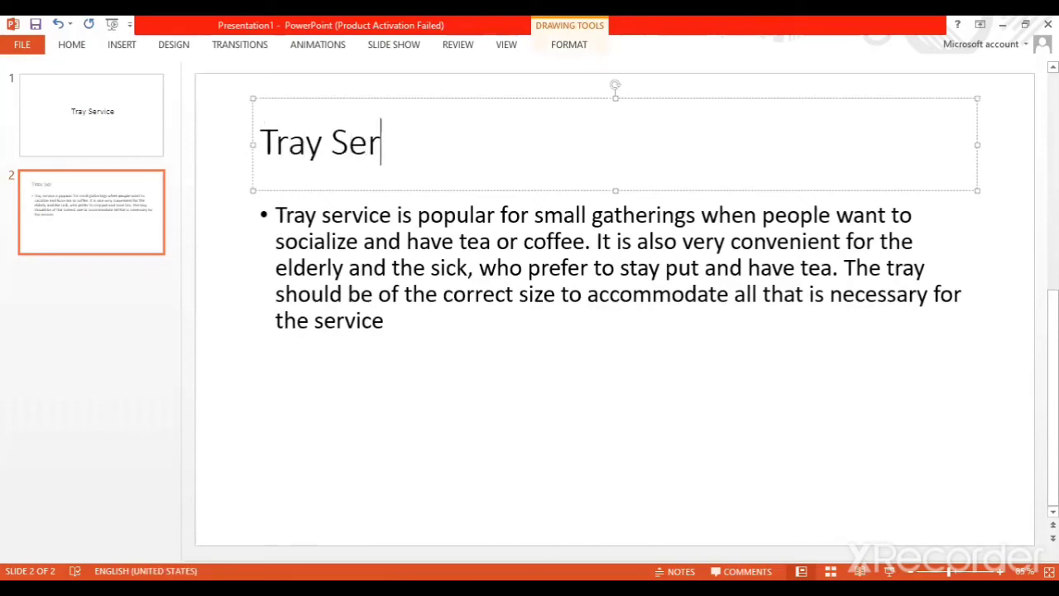
{"action": "type", "text": "vice"}
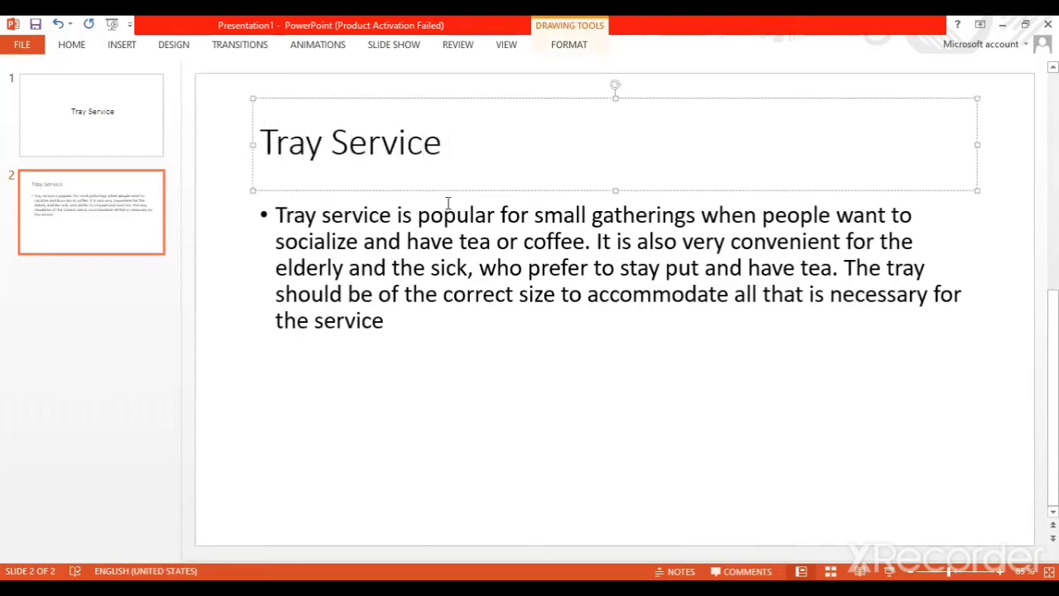
Step: Split the paragraph into three bullets before 'It is also' and 'The tray should'
{"action": "left_click", "coordinate": [596, 242]}
{"action": "key", "text": "Return"}
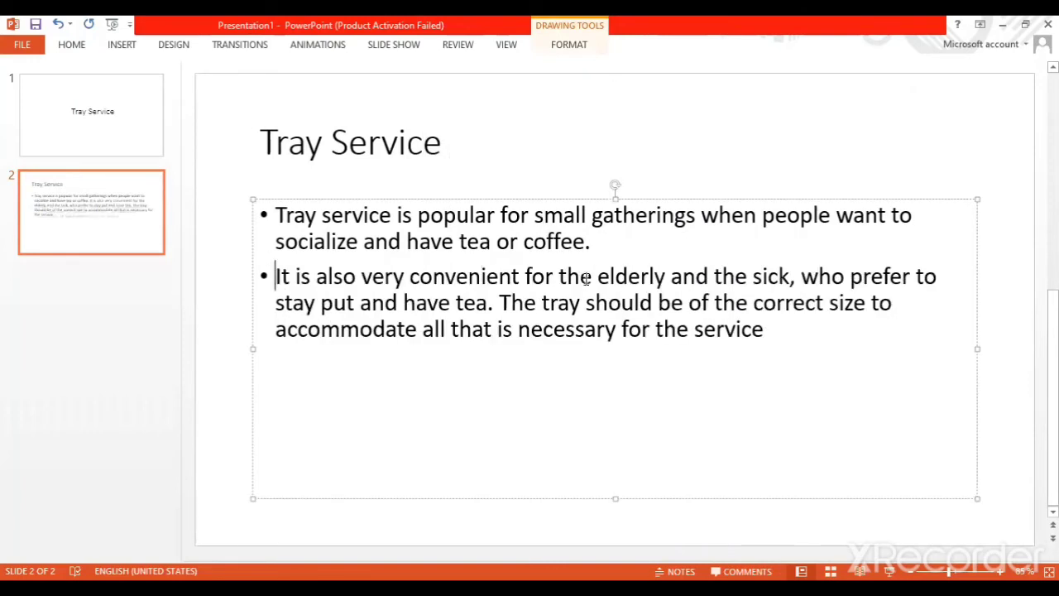
{"action": "left_click", "coordinate": [496, 303]}
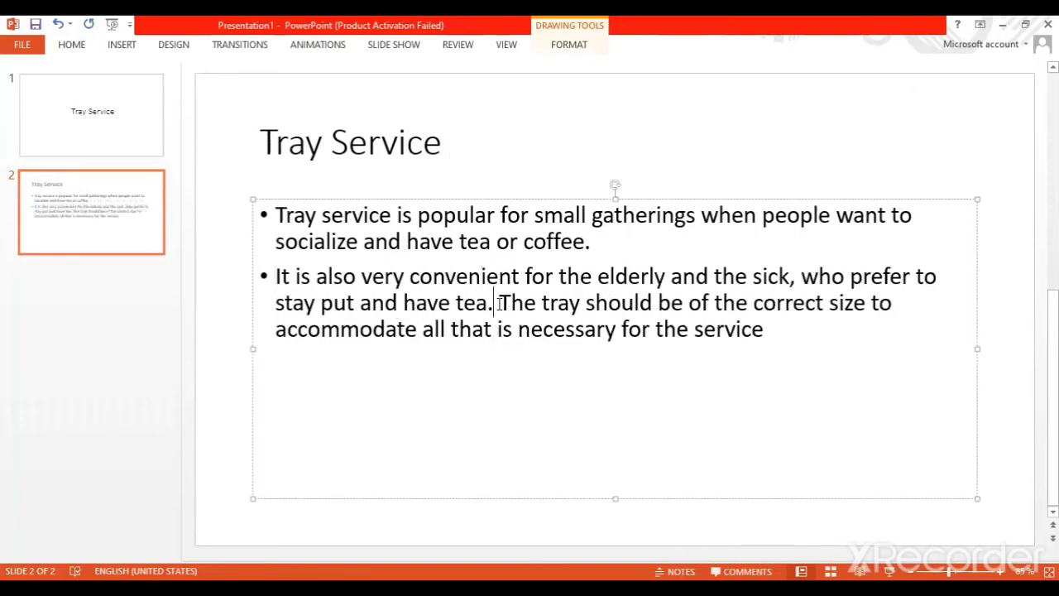
{"action": "key", "text": "Return"}
Step: Insert a blank third slide after slide 2, then switch back to Google Docs
{"action": "left_click", "coordinate": [160, 254]}
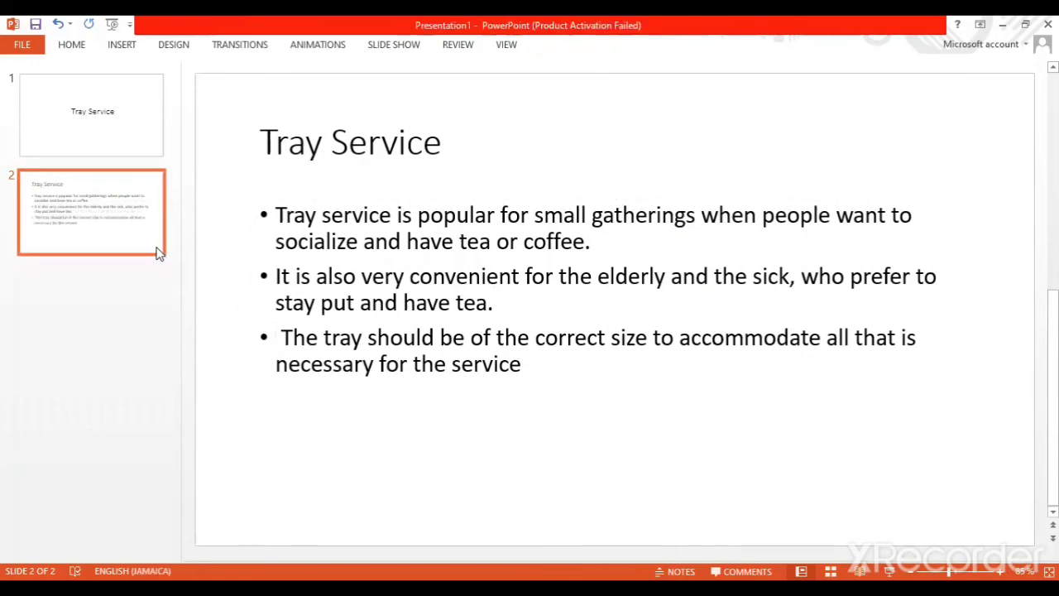
{"action": "right_click", "coordinate": [160, 253]}
{"action": "left_click", "coordinate": [203, 337]}
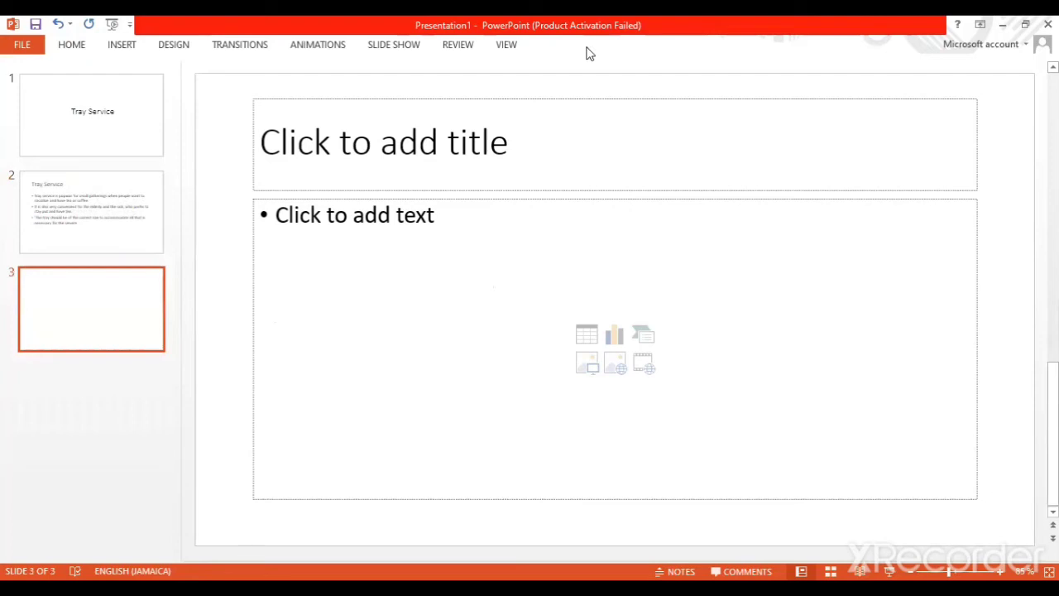
{"action": "key", "text": "alt+Tab"}
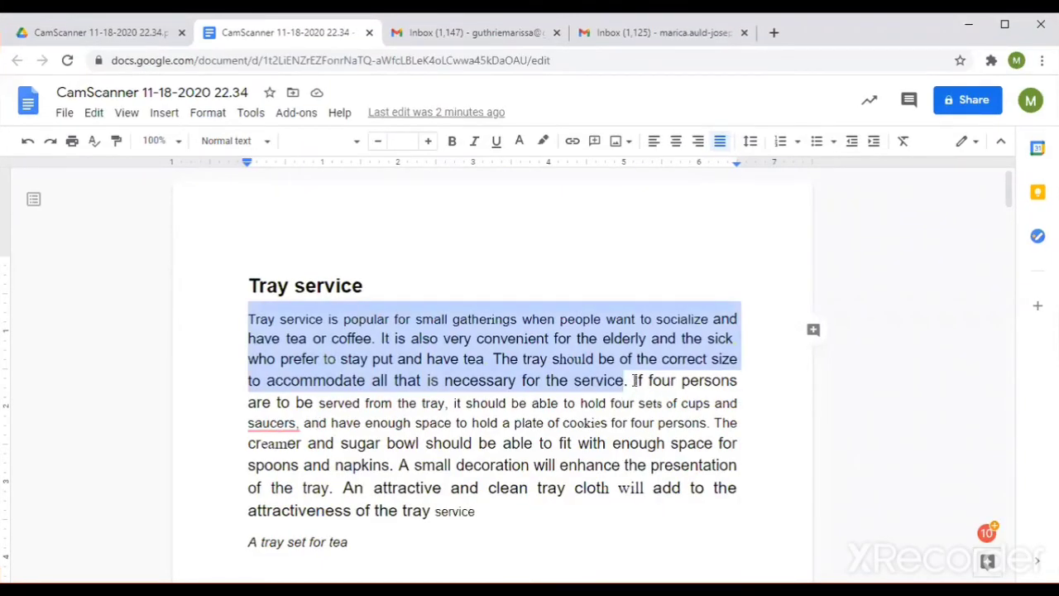
Step: Copy the passage from 'If four persons' to 'presentation of the tray.' and return to slide 3's body
{"action": "mouse_move", "coordinate": [635, 386]}
{"action": "left_mouse_down"}
{"action": "mouse_move", "coordinate": [695, 494]}
{"action": "mouse_move", "coordinate": [336, 489]}
{"action": "left_mouse_up"}
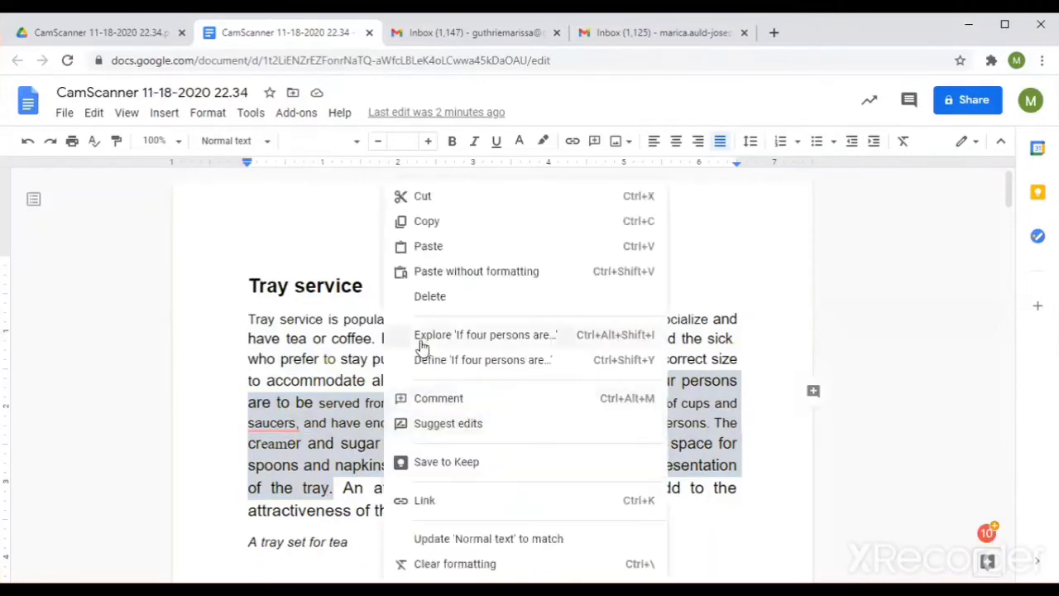
{"action": "right_click", "coordinate": [383, 432]}
{"action": "left_click", "coordinate": [439, 222]}
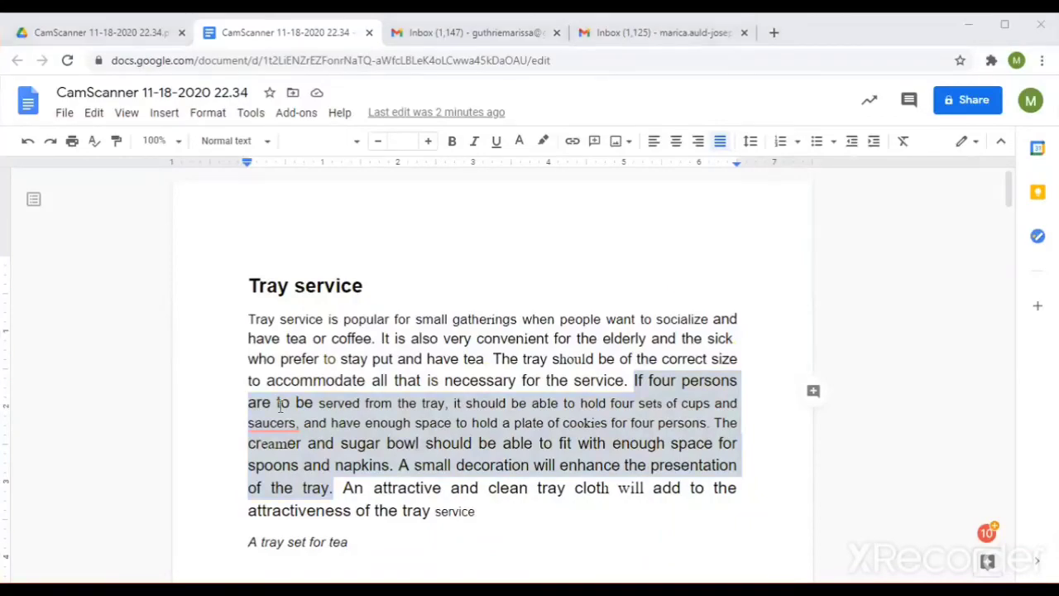
{"action": "key", "text": "alt+Tab"}
{"action": "left_click", "coordinate": [331, 219]}
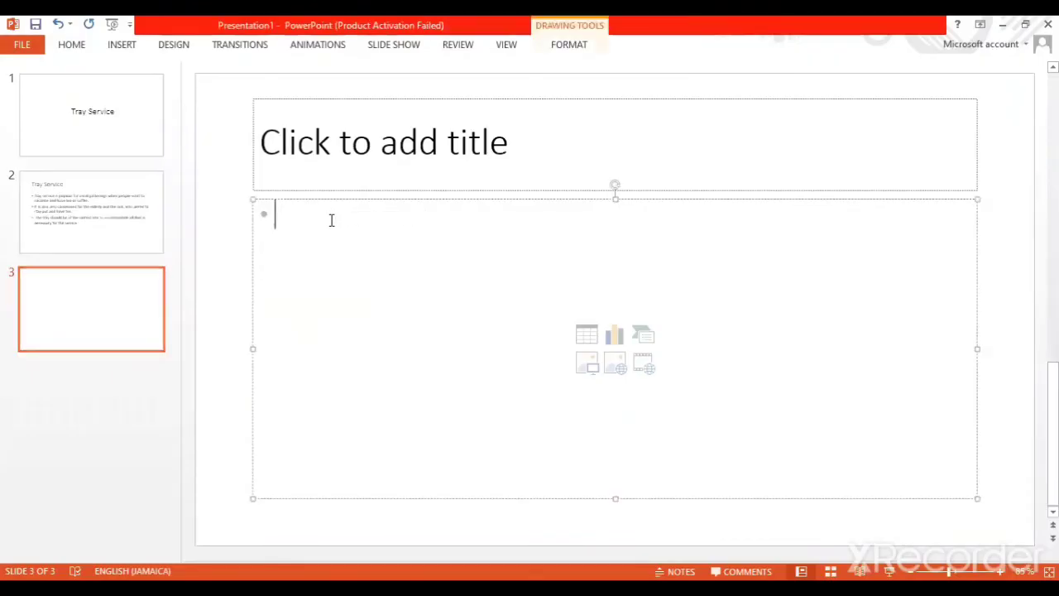
Step: Paste the passage into slide 3, splitting bullets before 'The creamer' and 'A small decoration'
{"action": "right_click", "coordinate": [331, 220]}
{"action": "left_click", "coordinate": [364, 289]}
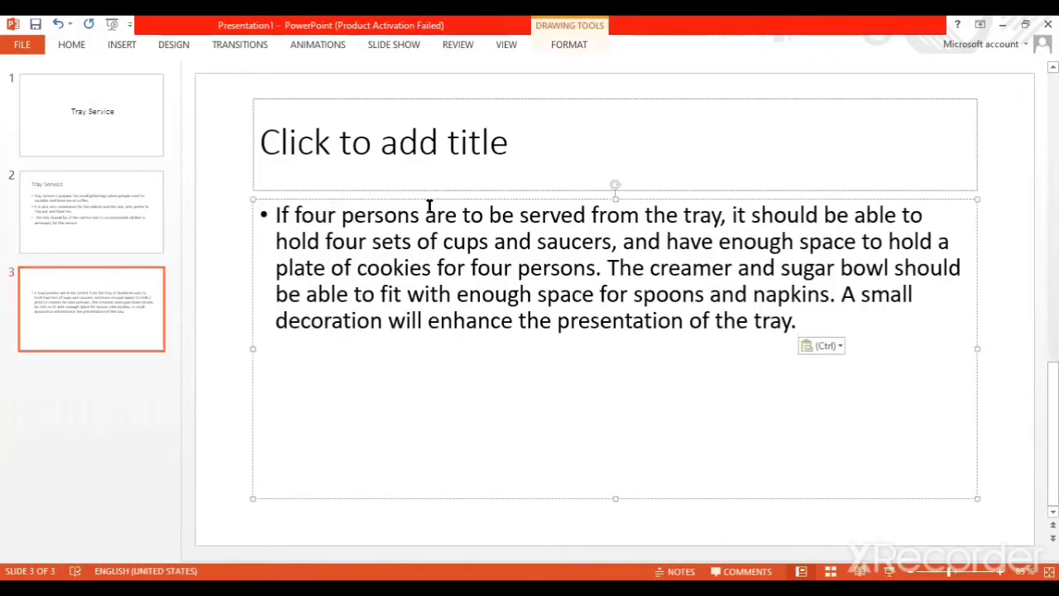
{"action": "left_click", "coordinate": [617, 267]}
{"action": "key", "text": "Return"}
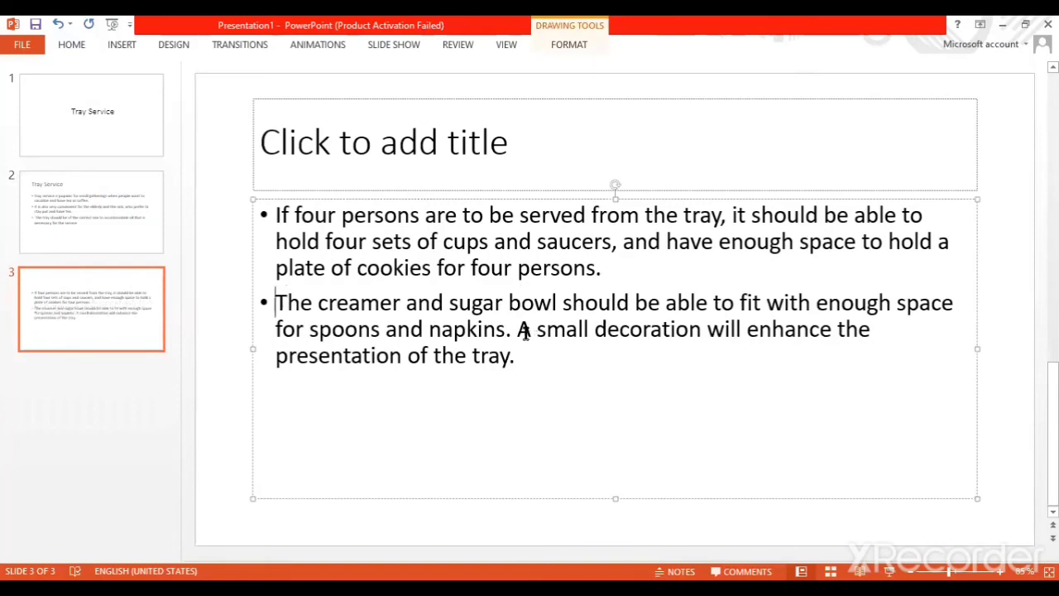
{"action": "left_click", "coordinate": [519, 329]}
{"action": "key", "text": "Return"}
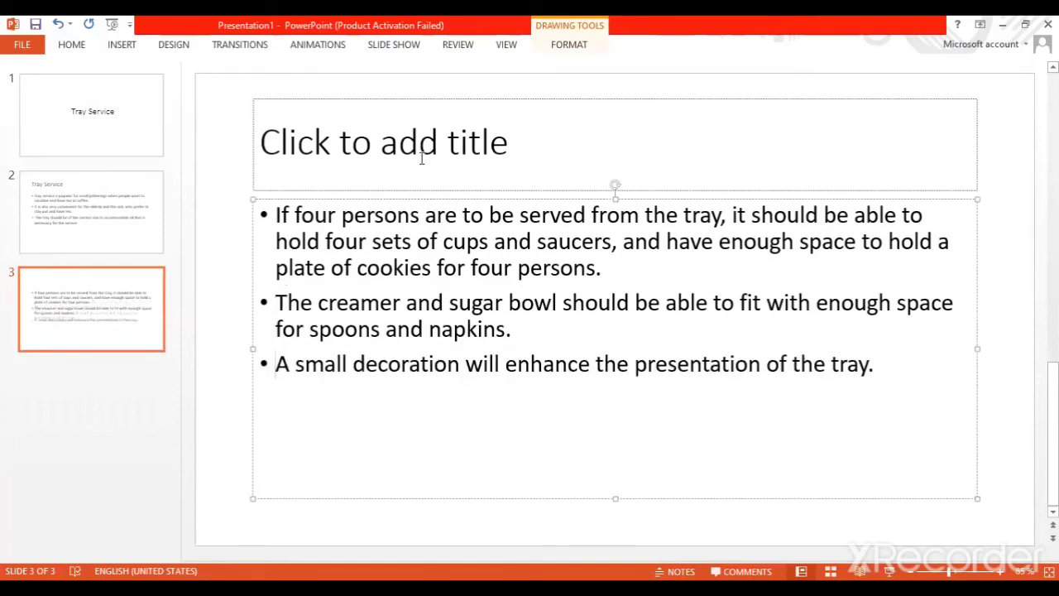
Step: Leave slide 3's title empty and go back to slide 1
{"action": "left_click", "coordinate": [419, 153]}
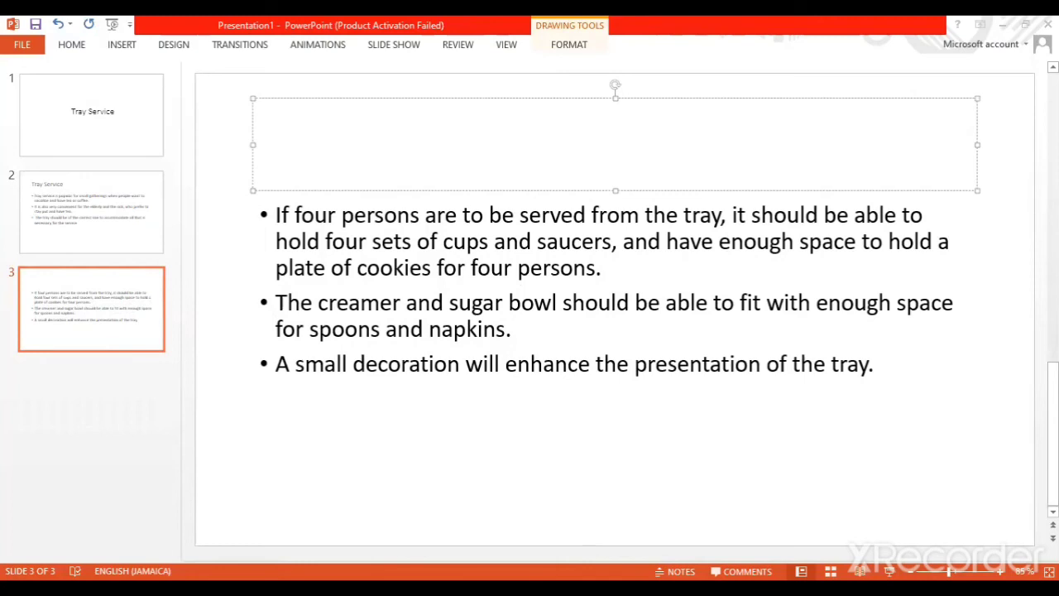
{"action": "left_click", "coordinate": [475, 461]}
{"action": "left_click", "coordinate": [85, 204]}
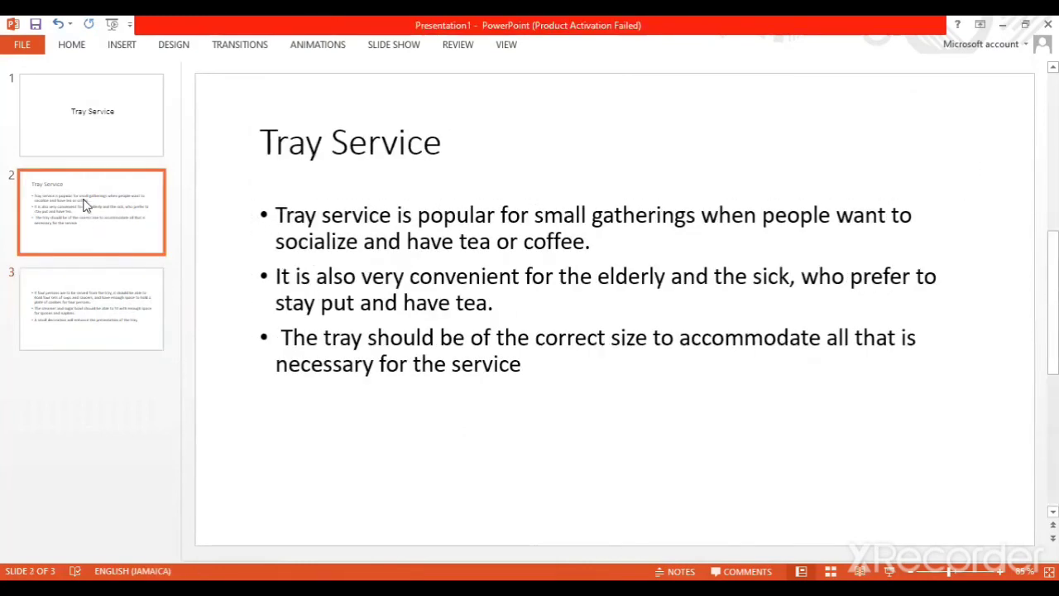
{"action": "left_click", "coordinate": [95, 118]}
Step: Apply the wood-background Organic theme to every slide in the deck
{"action": "left_click", "coordinate": [237, 50]}
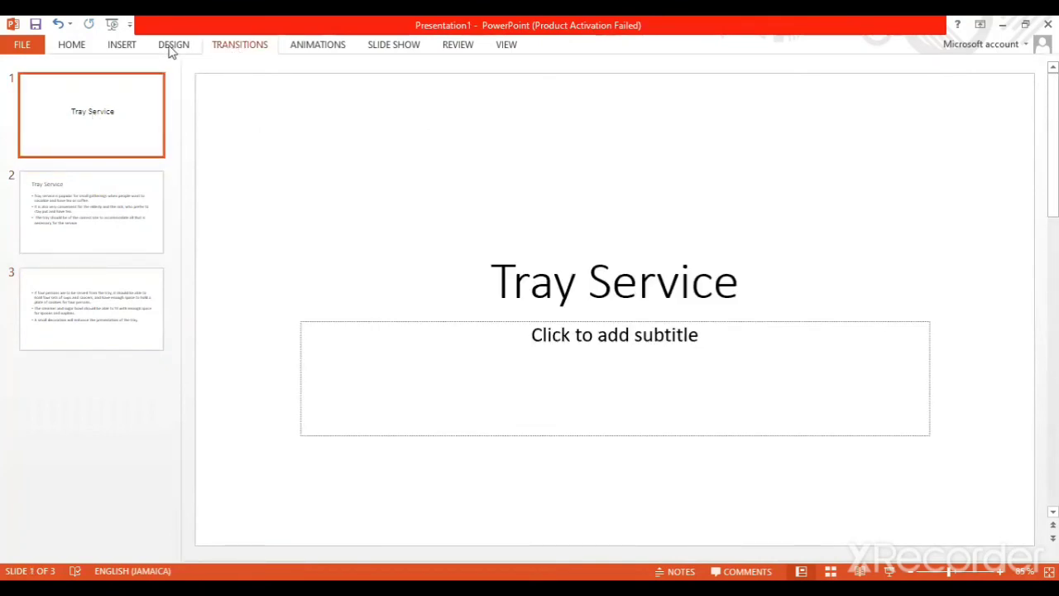
{"action": "left_click", "coordinate": [172, 45]}
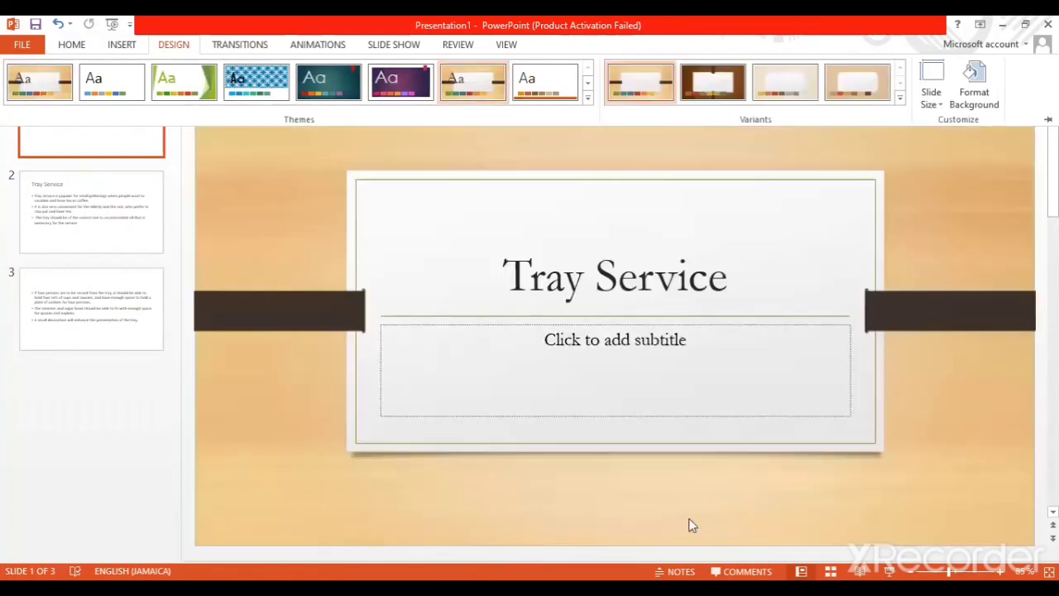
{"action": "left_click", "coordinate": [83, 324]}
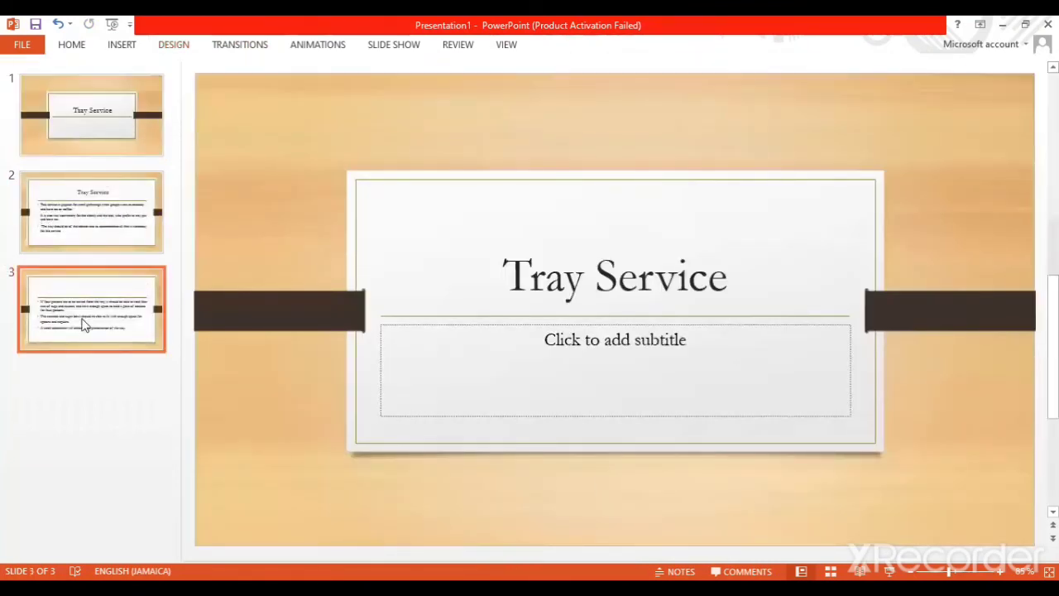
{"action": "left_click", "coordinate": [135, 204]}
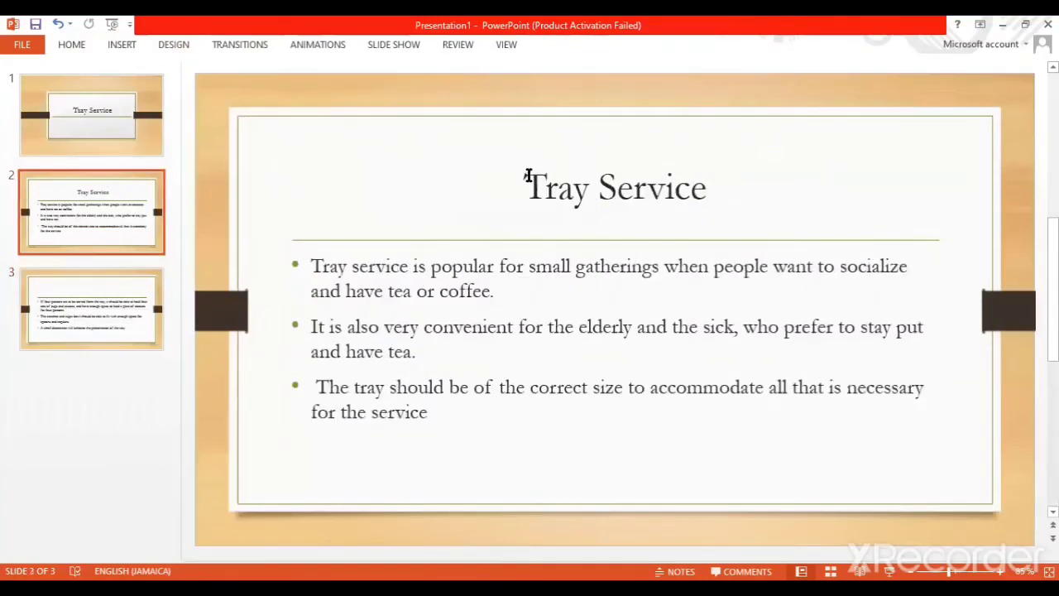
Step: Copy slide 2's 'Tray Service' title and paste it into slide 3's title placeholder
{"action": "left_click_drag", "start_coordinate": [528, 176], "coordinate": [702, 221]}
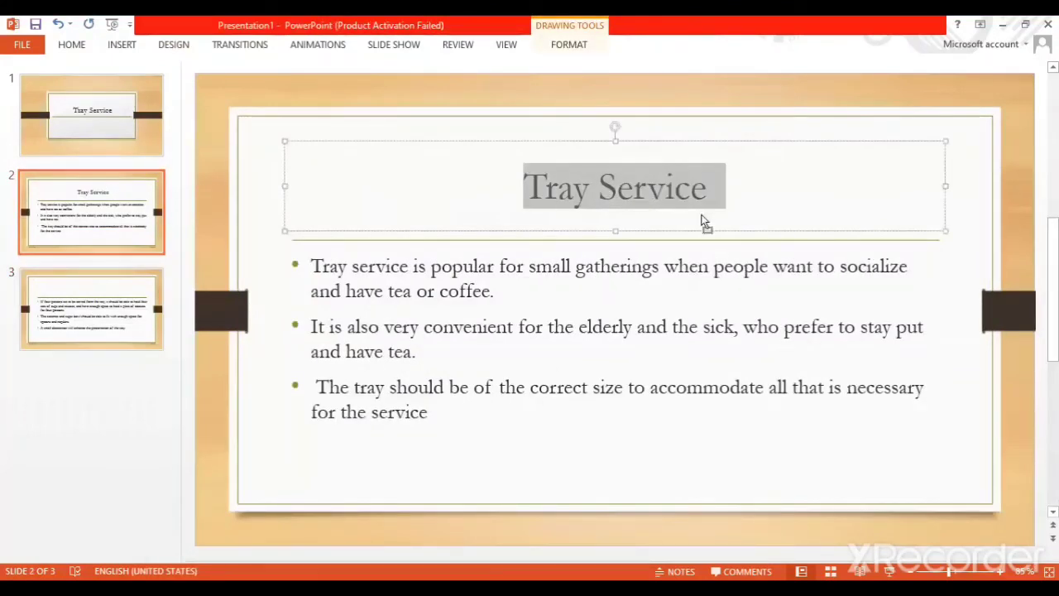
{"action": "left_click_drag", "start_coordinate": [639, 198], "coordinate": [598, 188]}
{"action": "right_click", "coordinate": [597, 188]}
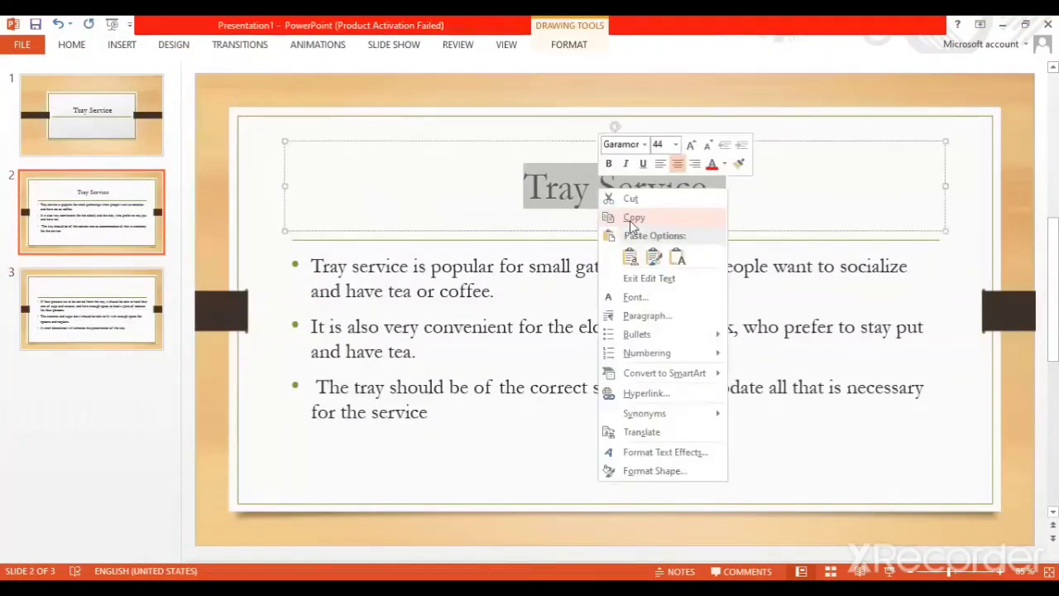
{"action": "left_click", "coordinate": [630, 217]}
{"action": "left_click", "coordinate": [83, 284]}
{"action": "left_click", "coordinate": [526, 189]}
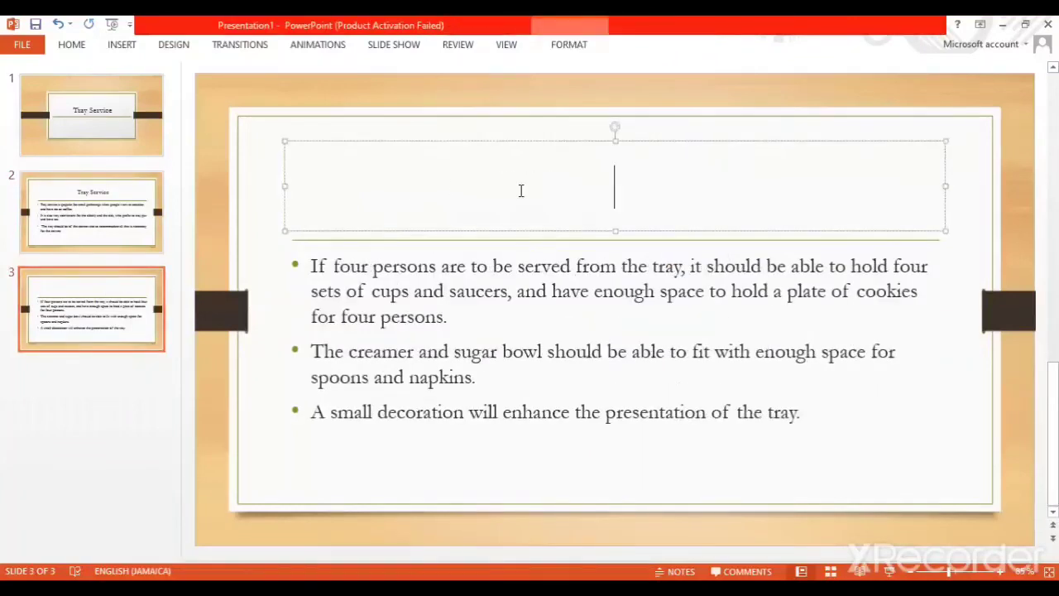
{"action": "right_click", "coordinate": [523, 190]}
{"action": "left_click", "coordinate": [554, 259]}
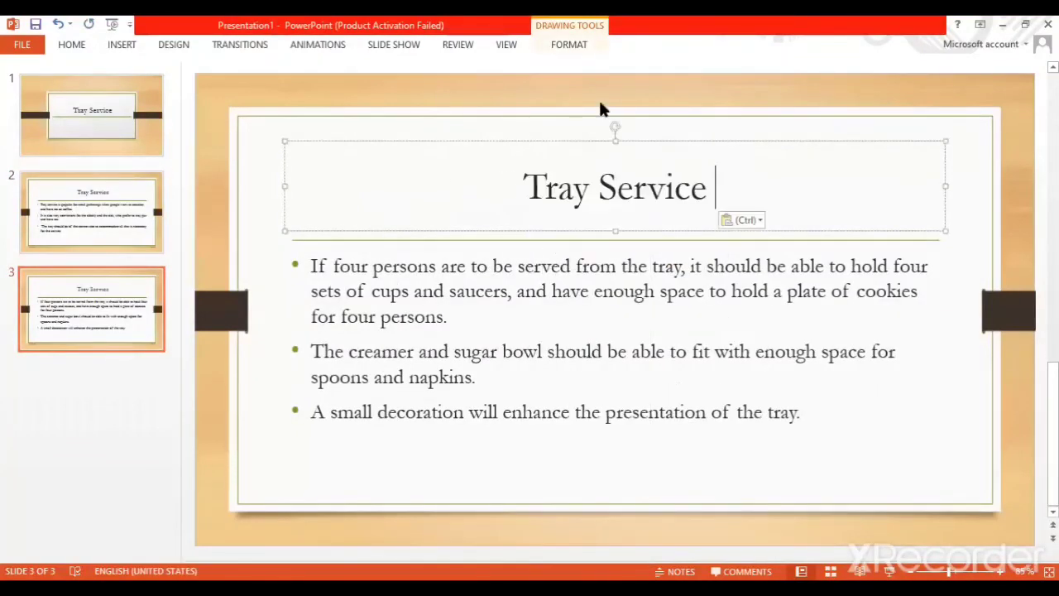